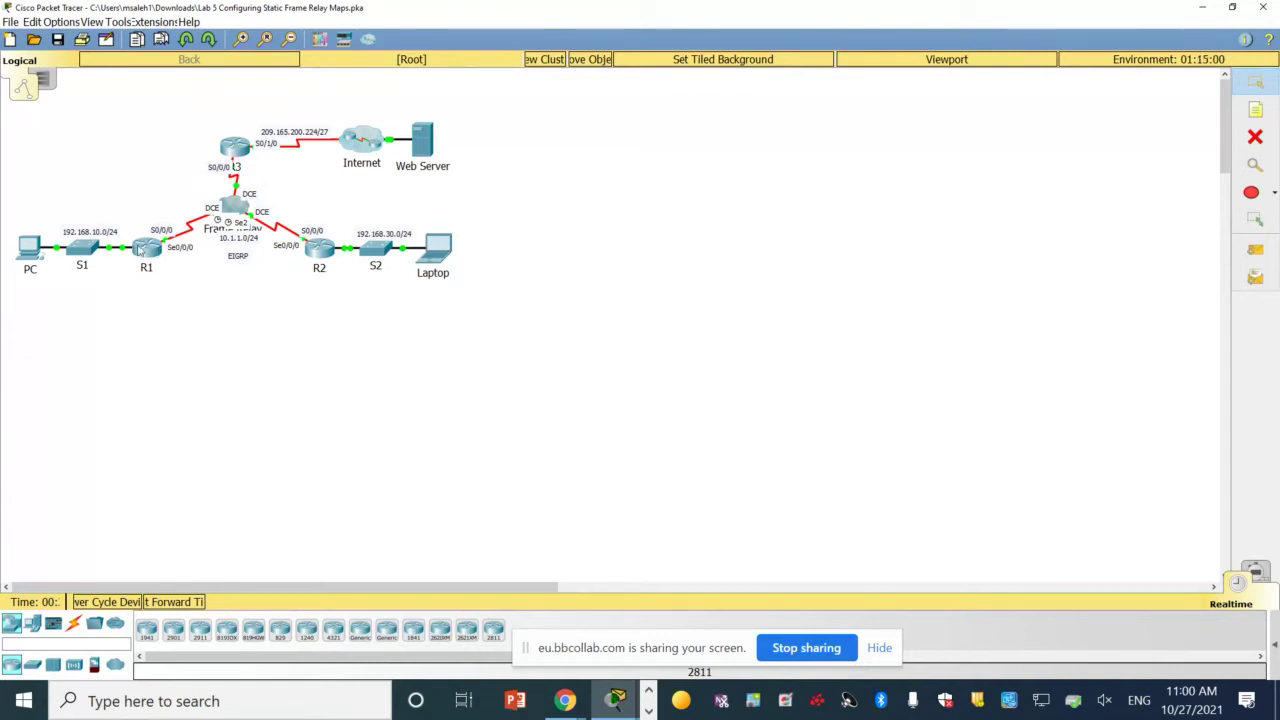
Open router R1's command line and enter privileged mode, followed by global configuration mode
click(133, 250)
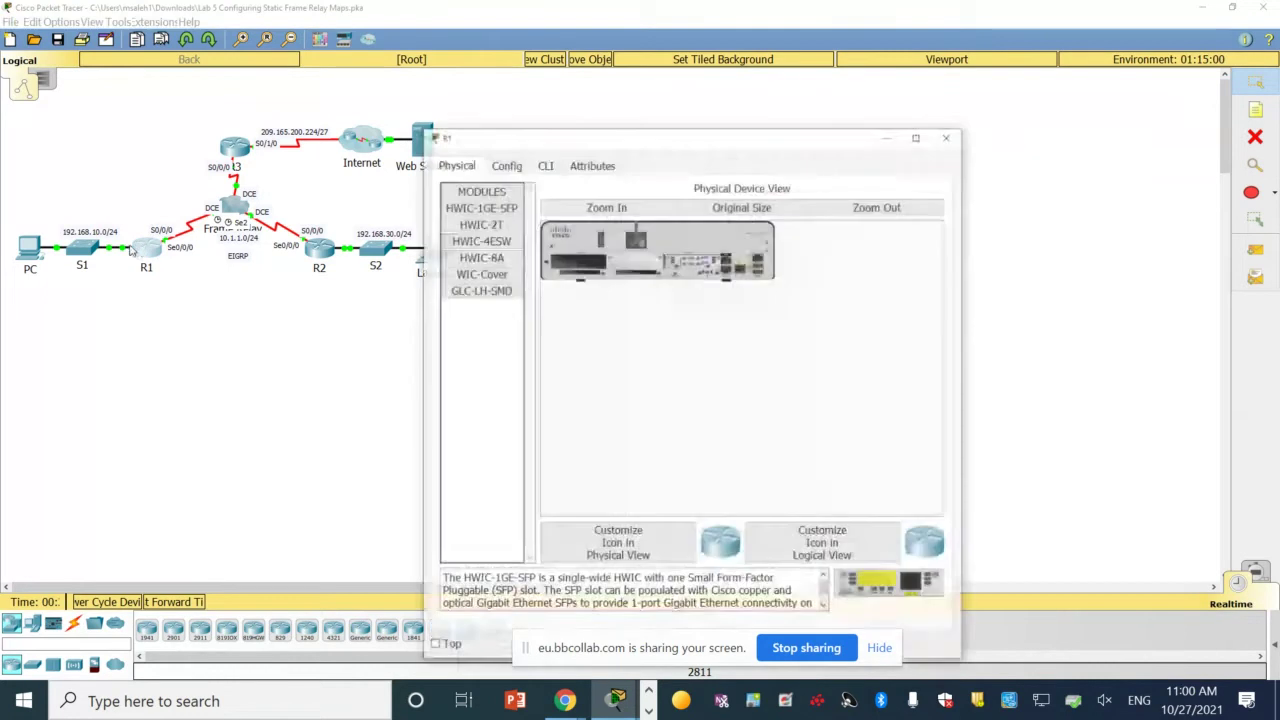
click(546, 168)
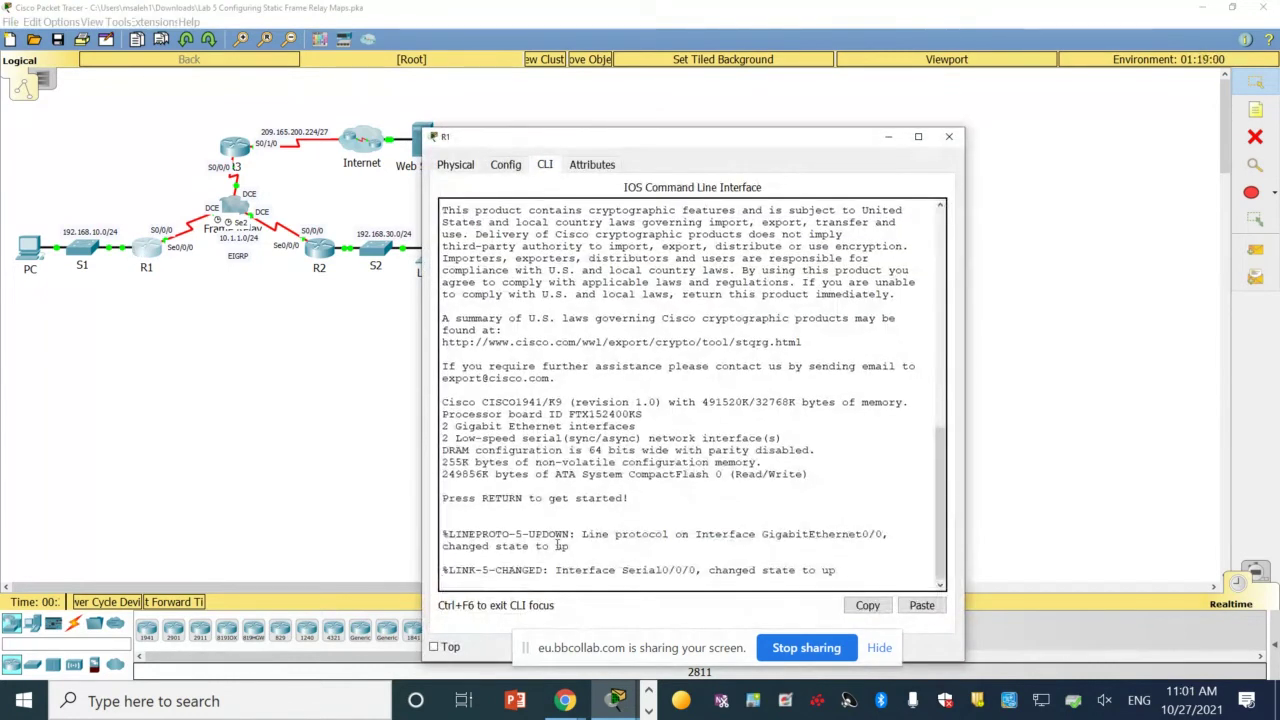
key(Return)
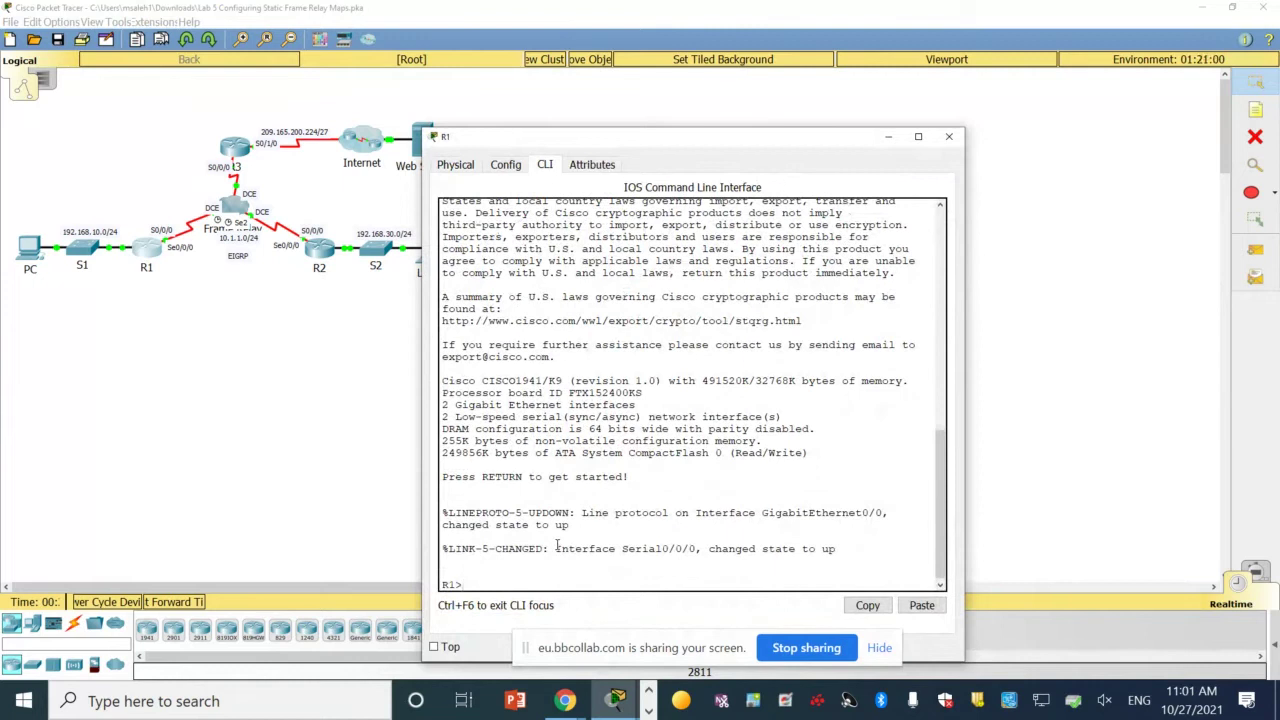
text(en)
key(Return)
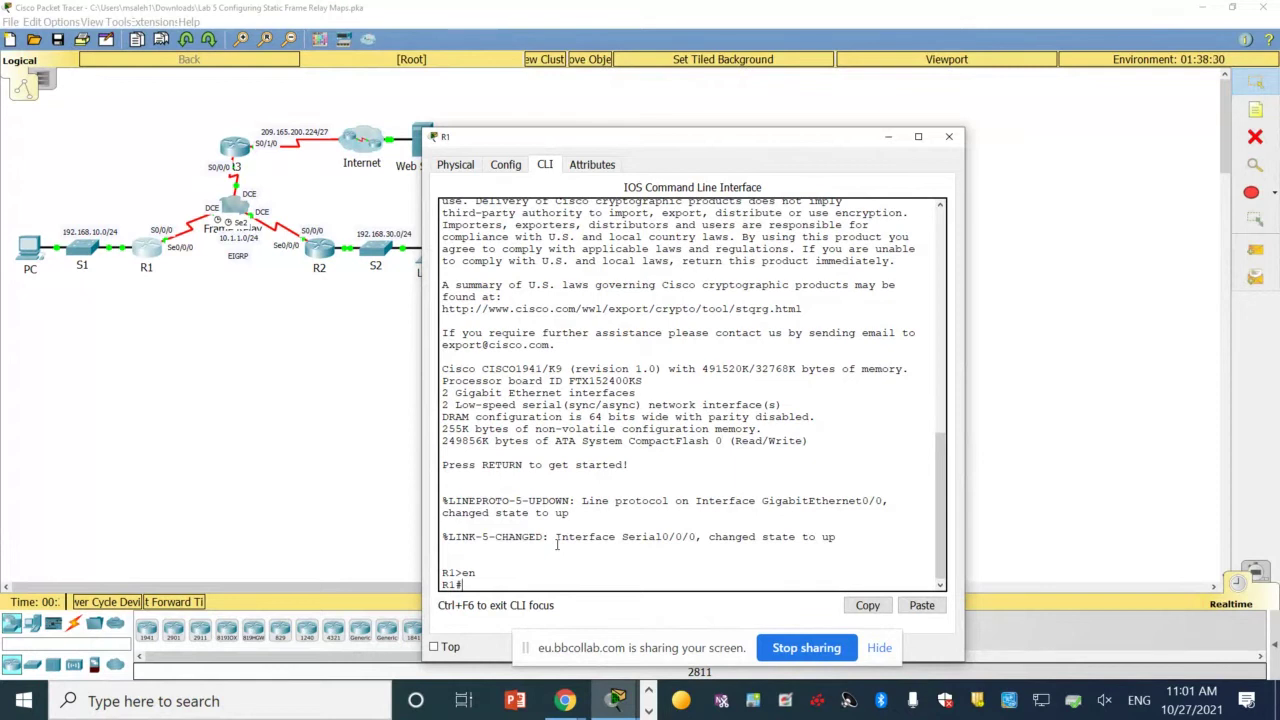
text(config t)
key(Tab)
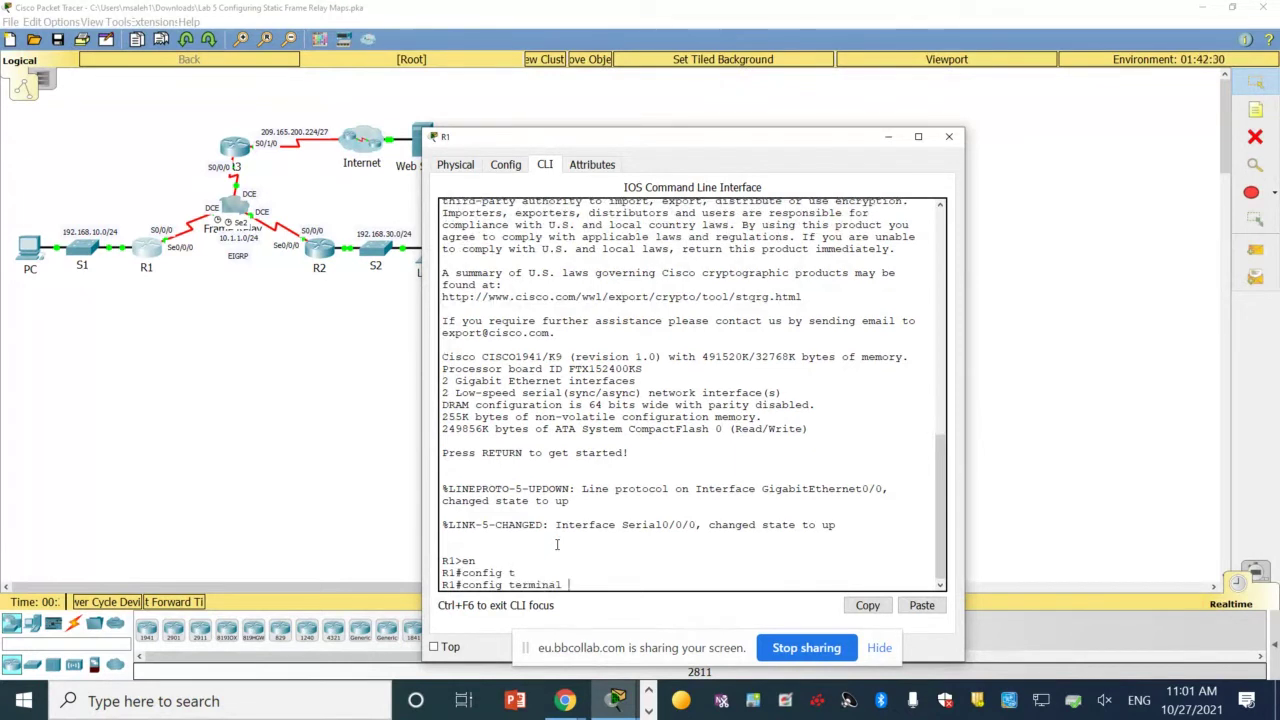
key(Return)
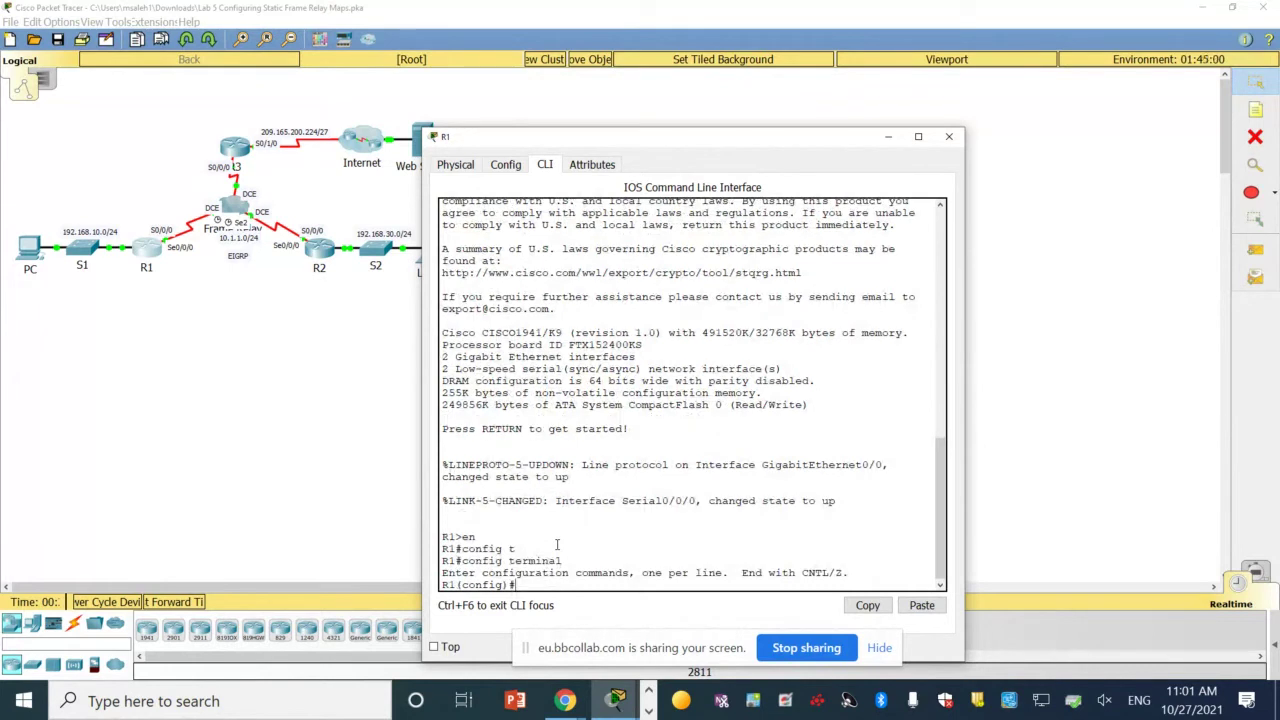
Set the encapsulation of R1's interface s0/0/0 to frame-relay
text(interf)
key(Tab)
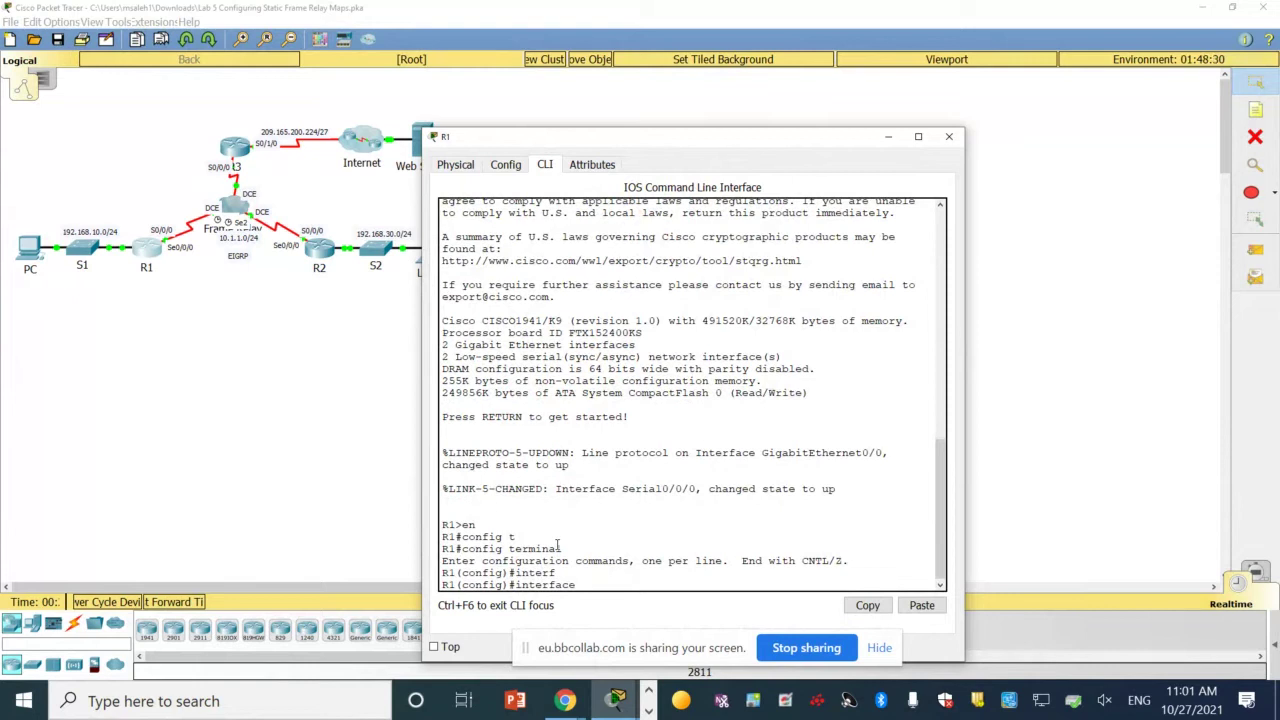
text(s0/0/0)
key(Return)
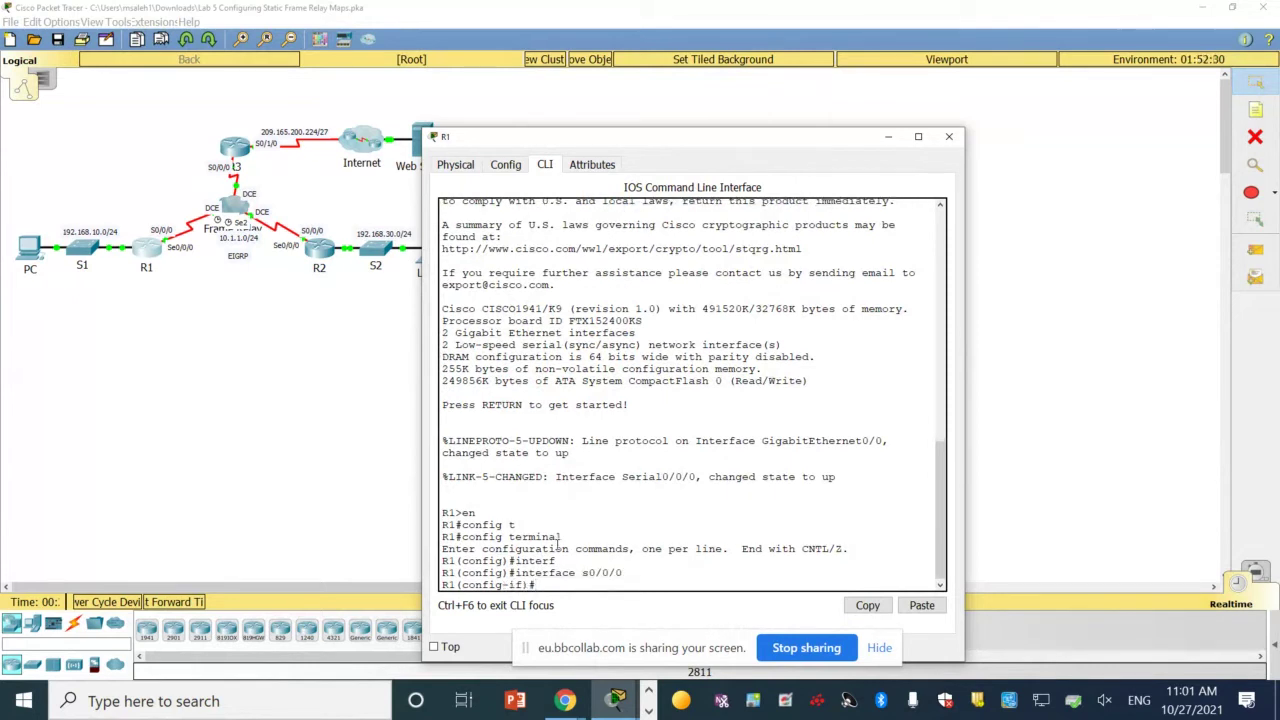
text(enca)
key(Tab)
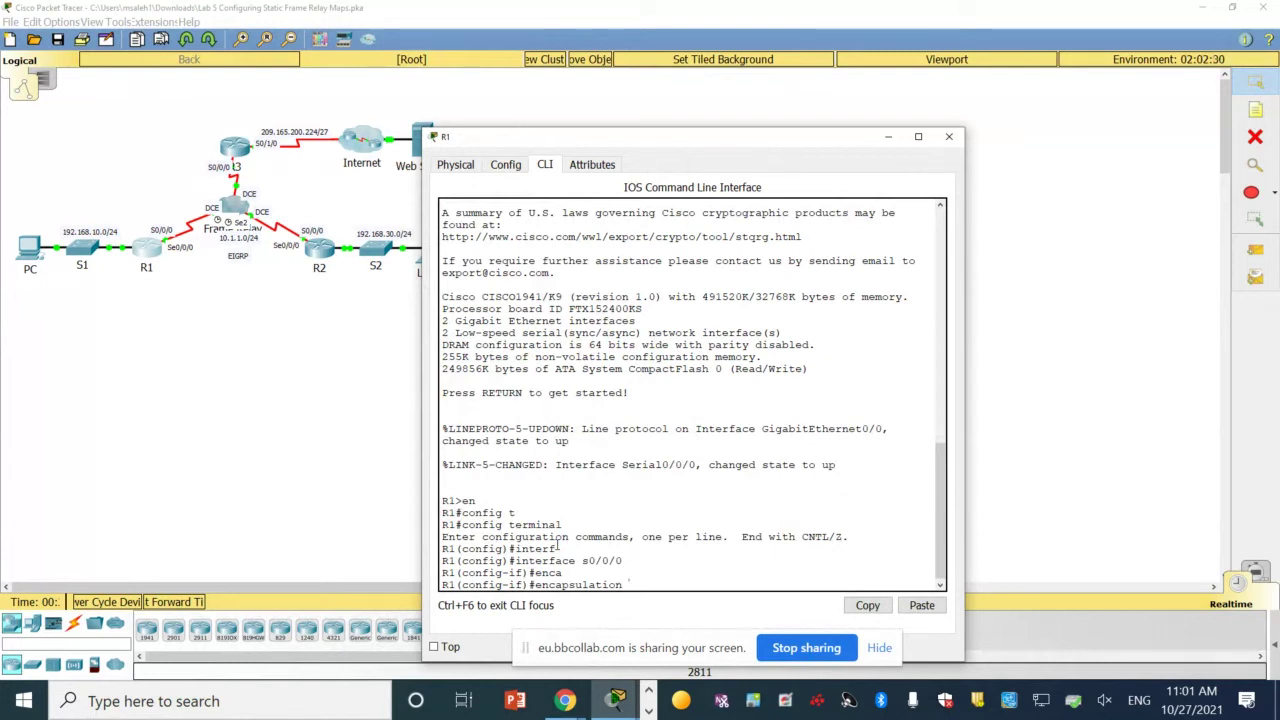
text(fr)
key(Tab)
key(Return)
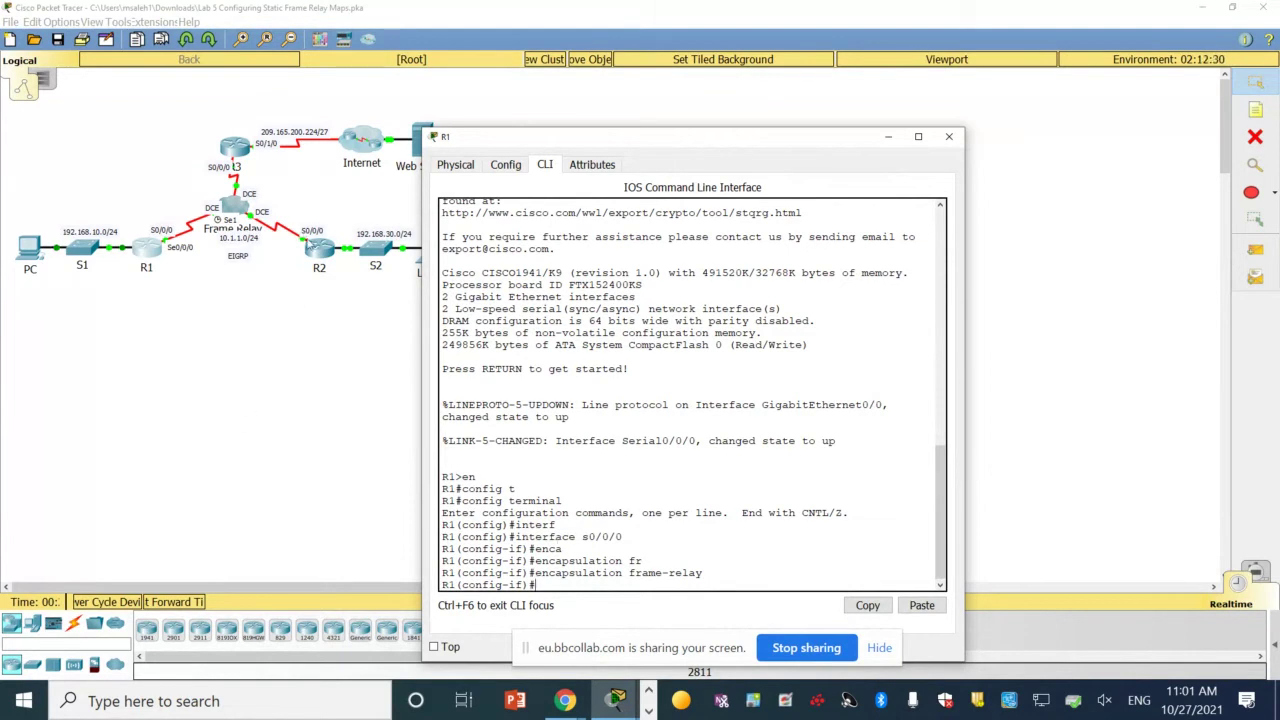
Open router R2's command line and enter privileged mode, followed by global configuration mode
click(319, 248)
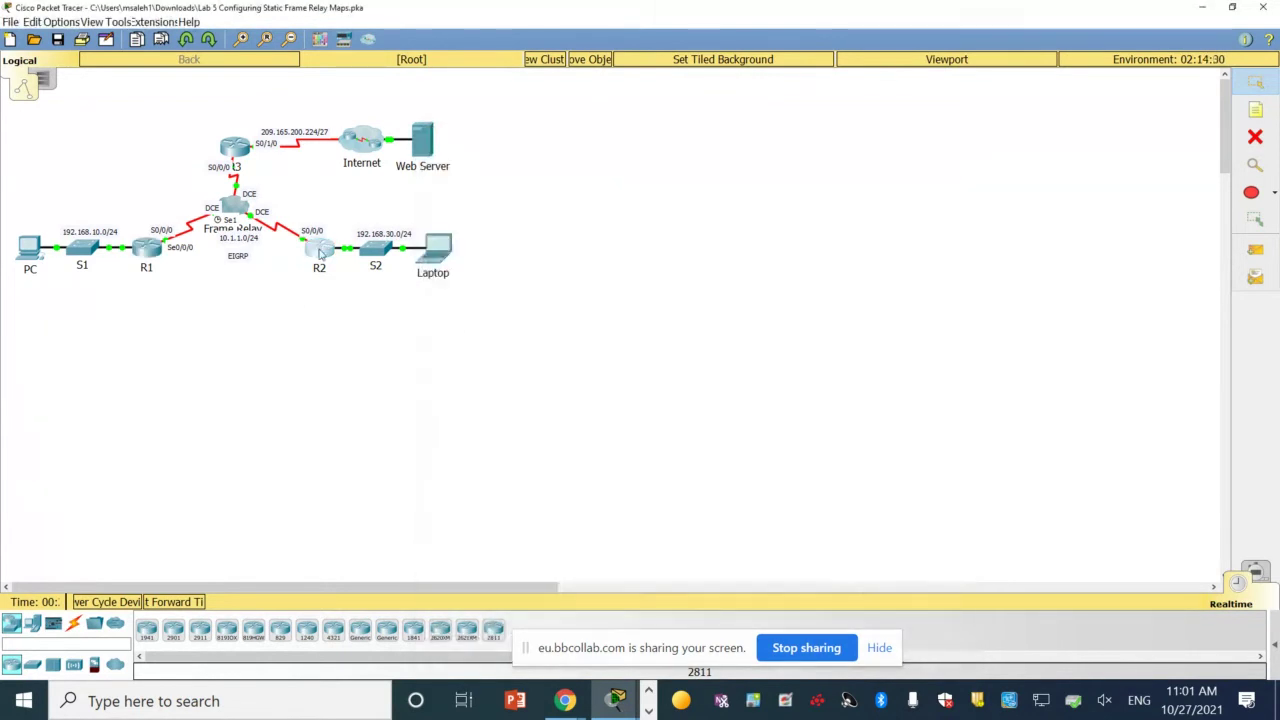
click(319, 248)
click(545, 166)
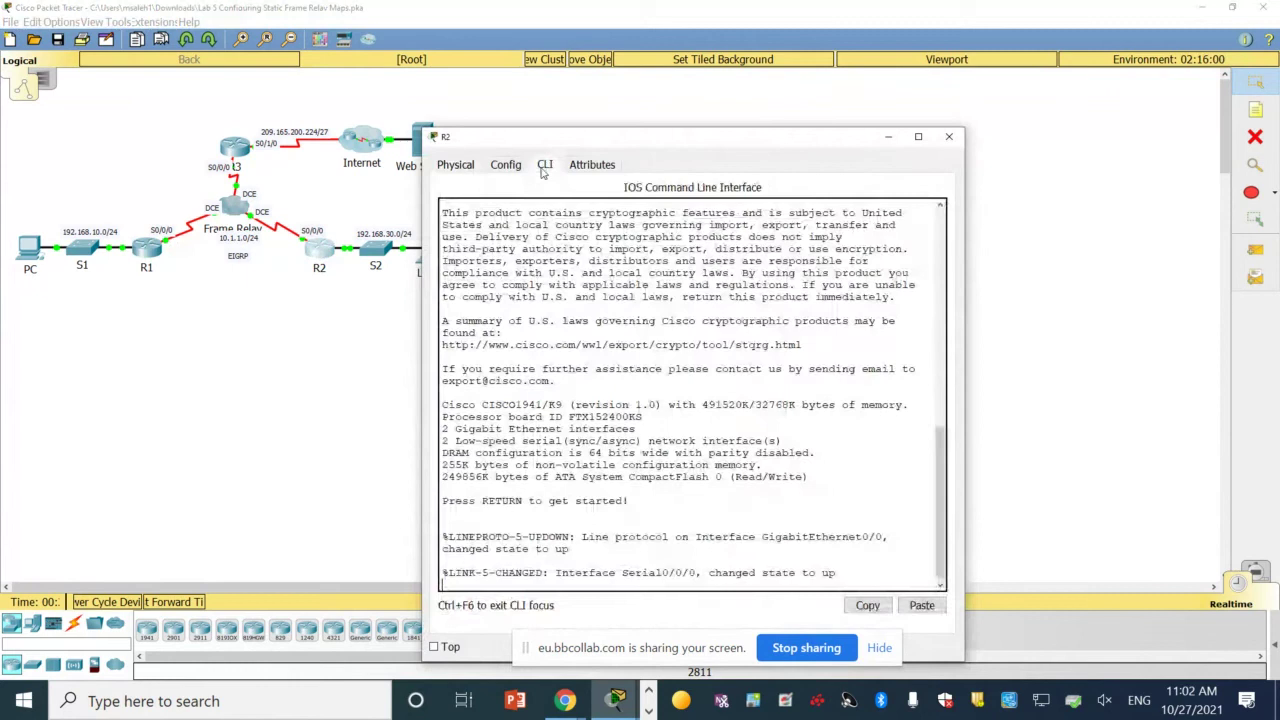
key(Return)
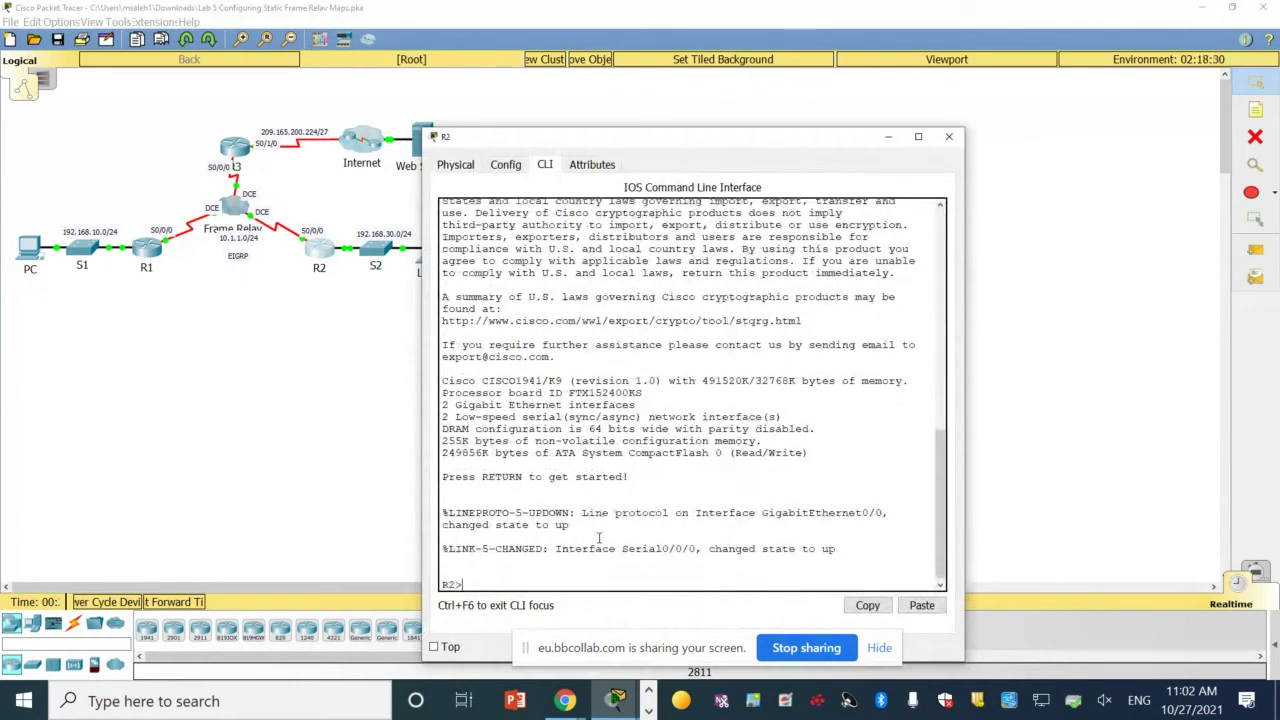
text(en)
key(Return)
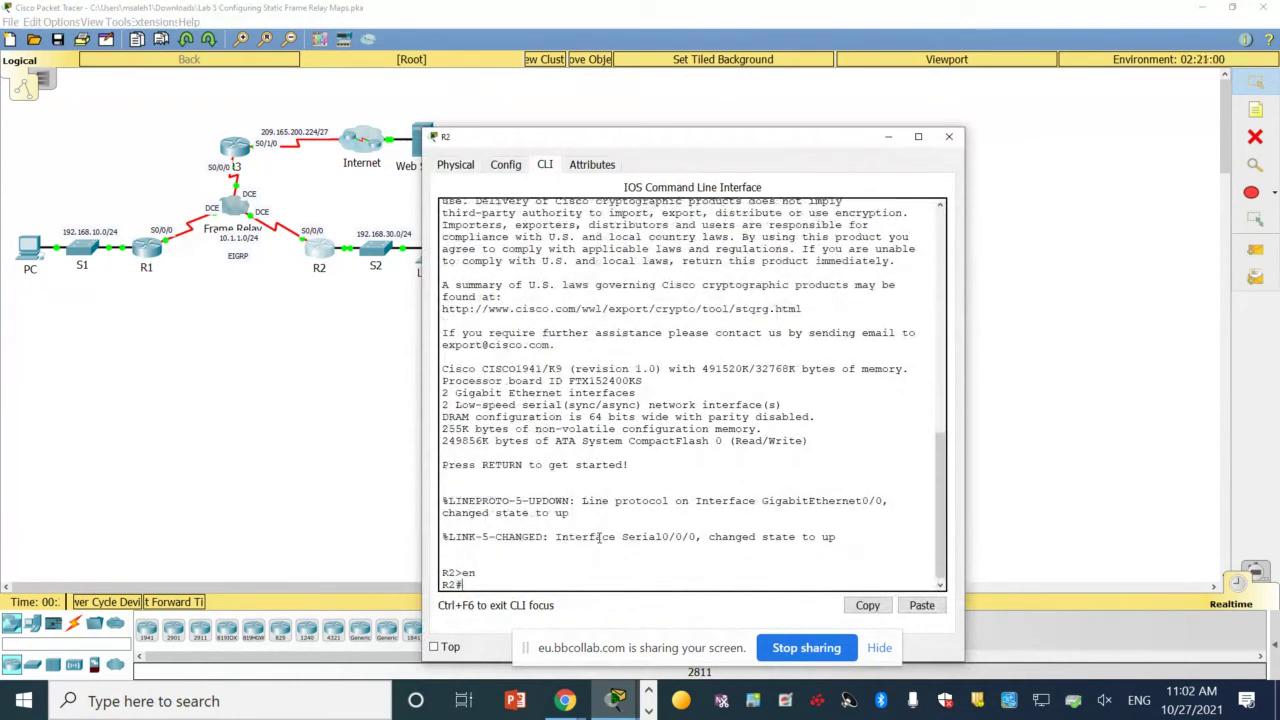
text(config t)
key(Return)
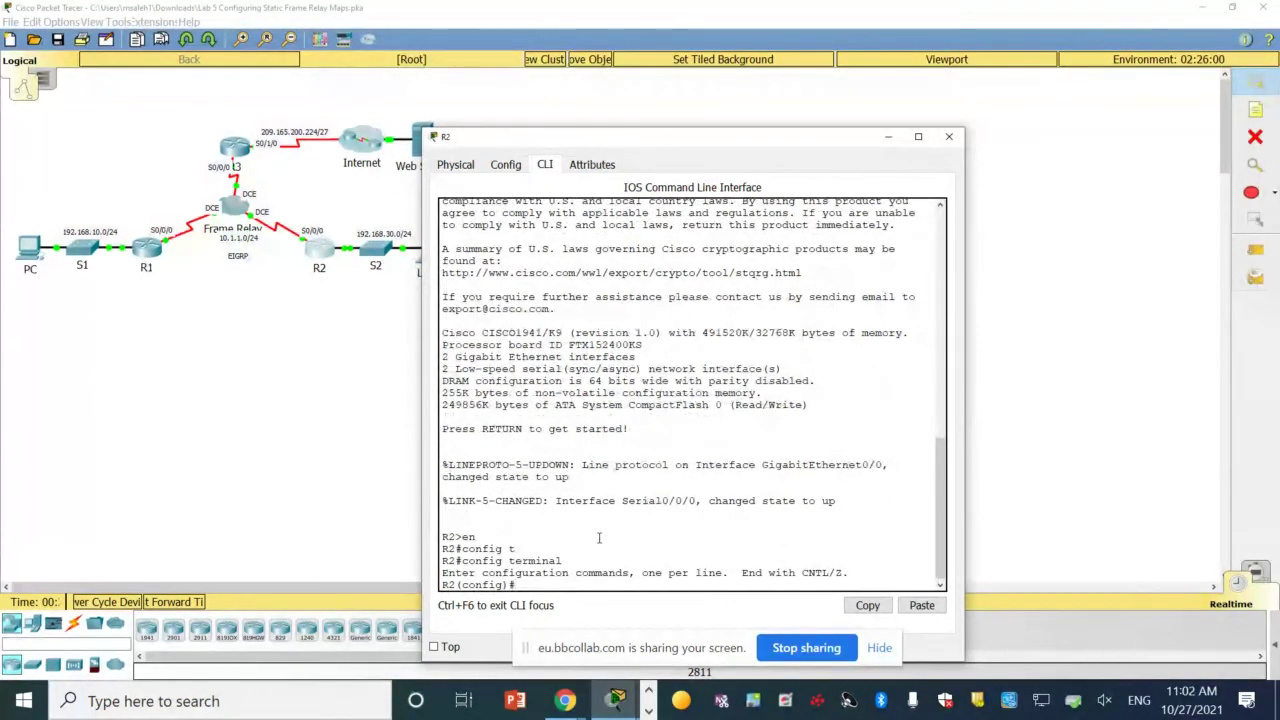
Set the encapsulation of R2's interface s0/0/0 to frame-relay
text(interf)
key(Tab)
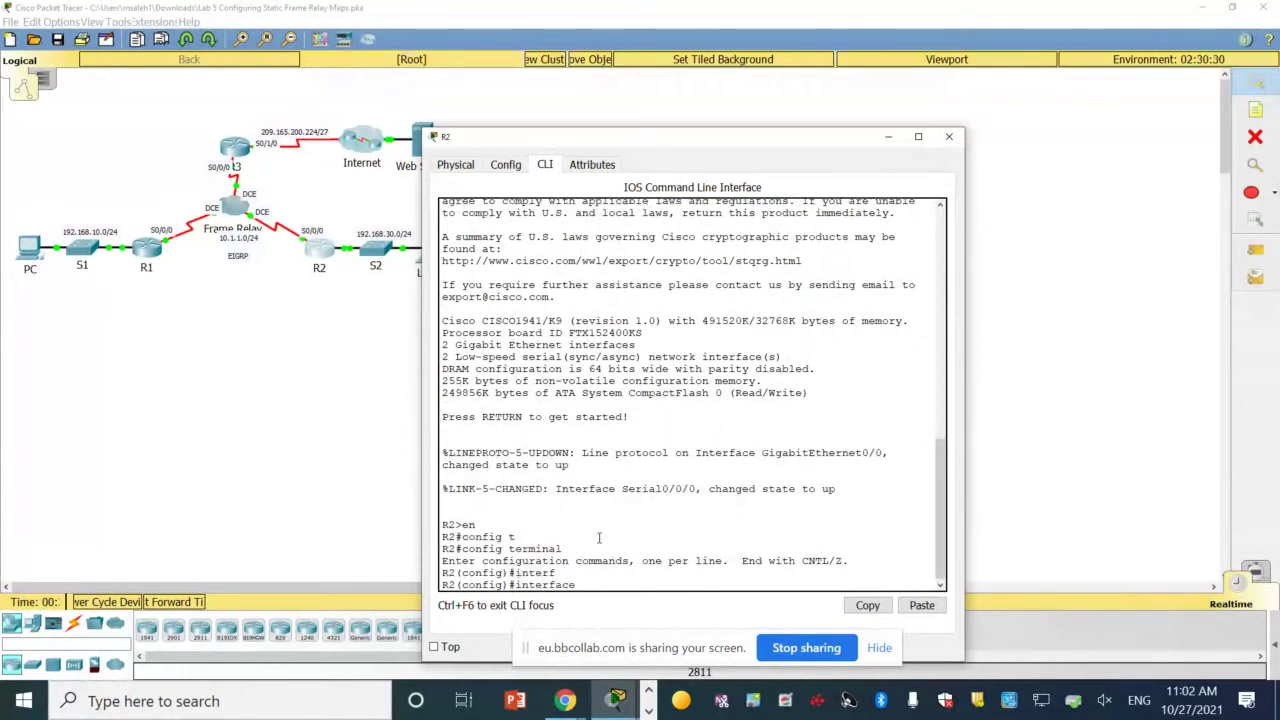
text(s0/0/0)
key(Return)
text(en)
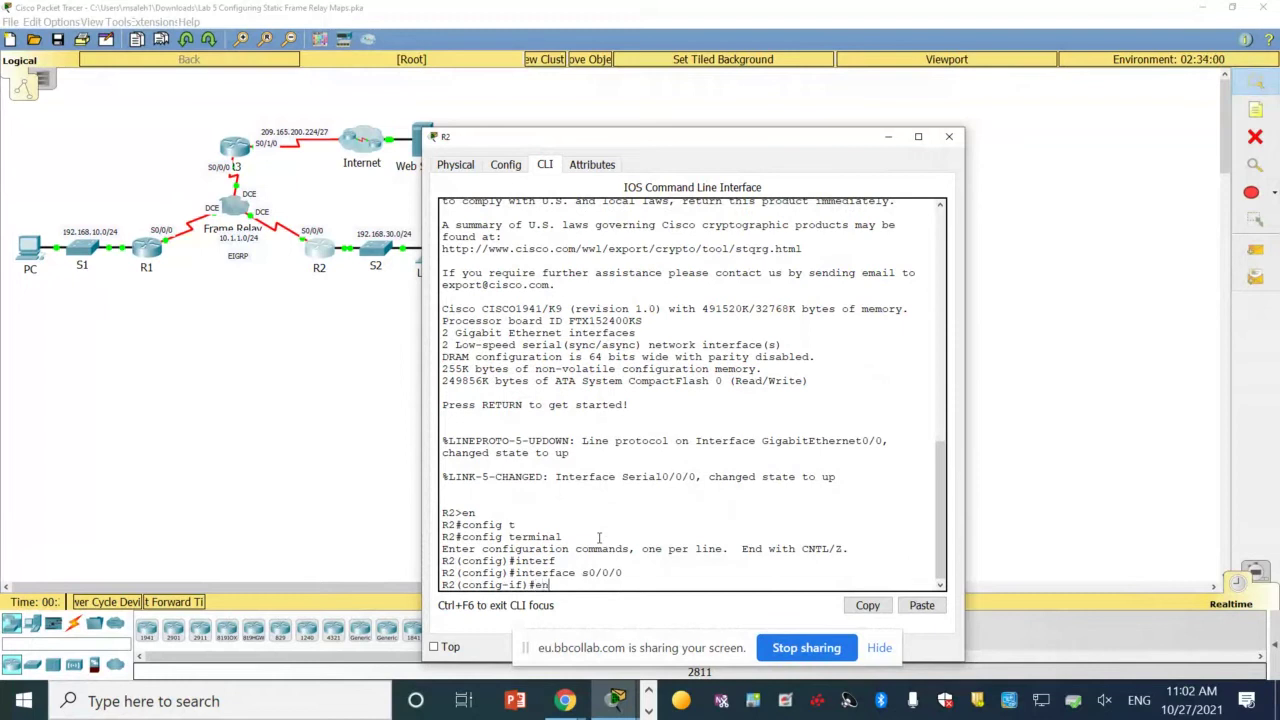
text(c)
key(Tab)
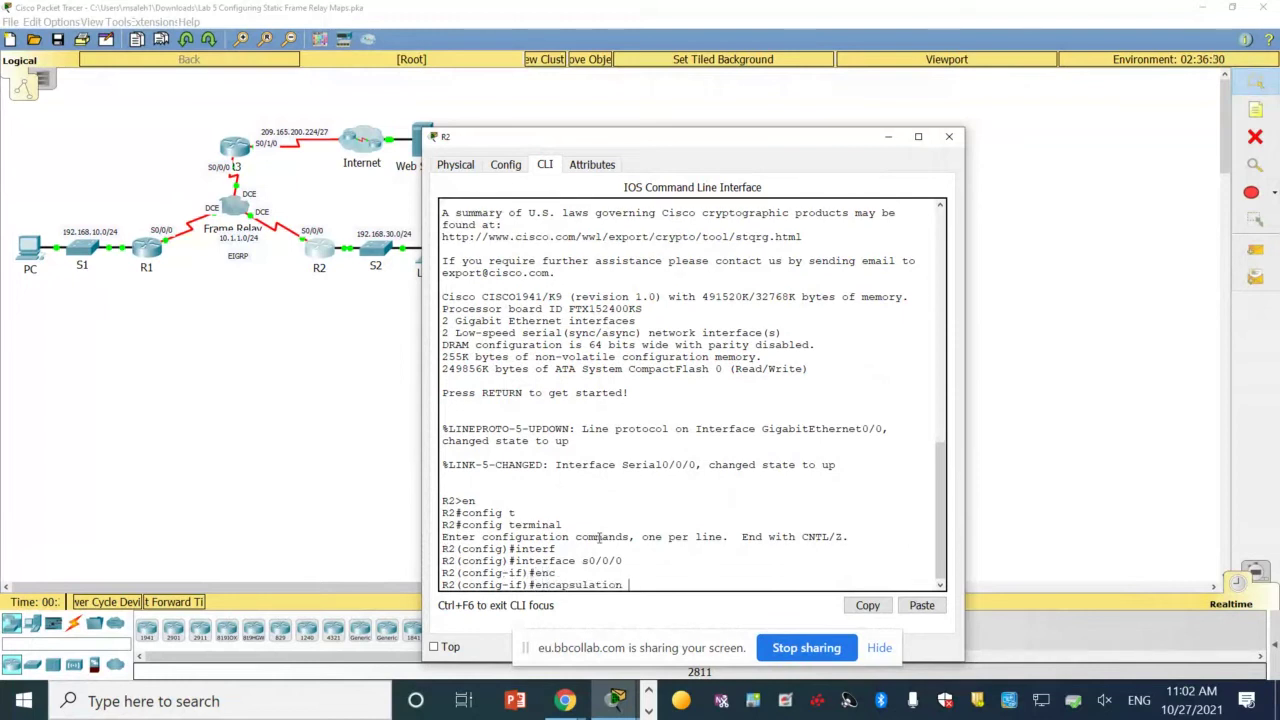
text(fr)
key(Tab)
key(Return)
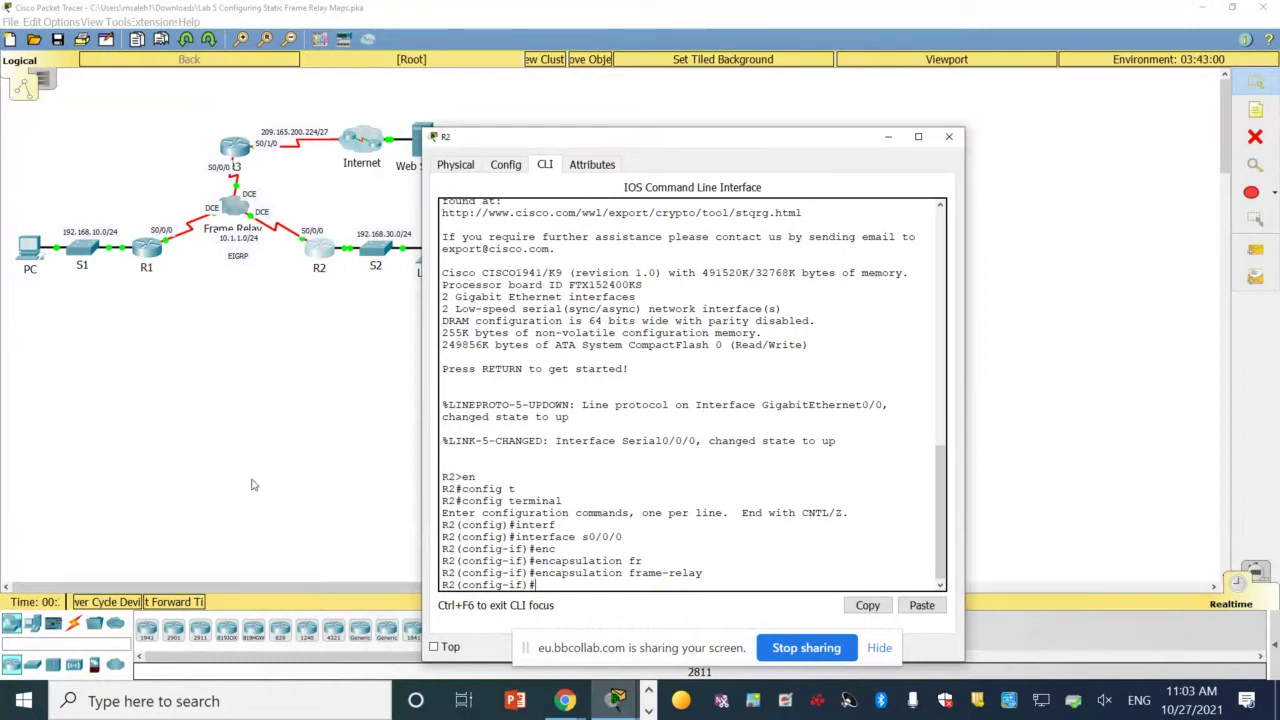
Switch back to R1's console, reselect interface s0/0/0 and begin a frame-relay command
click(616, 703)
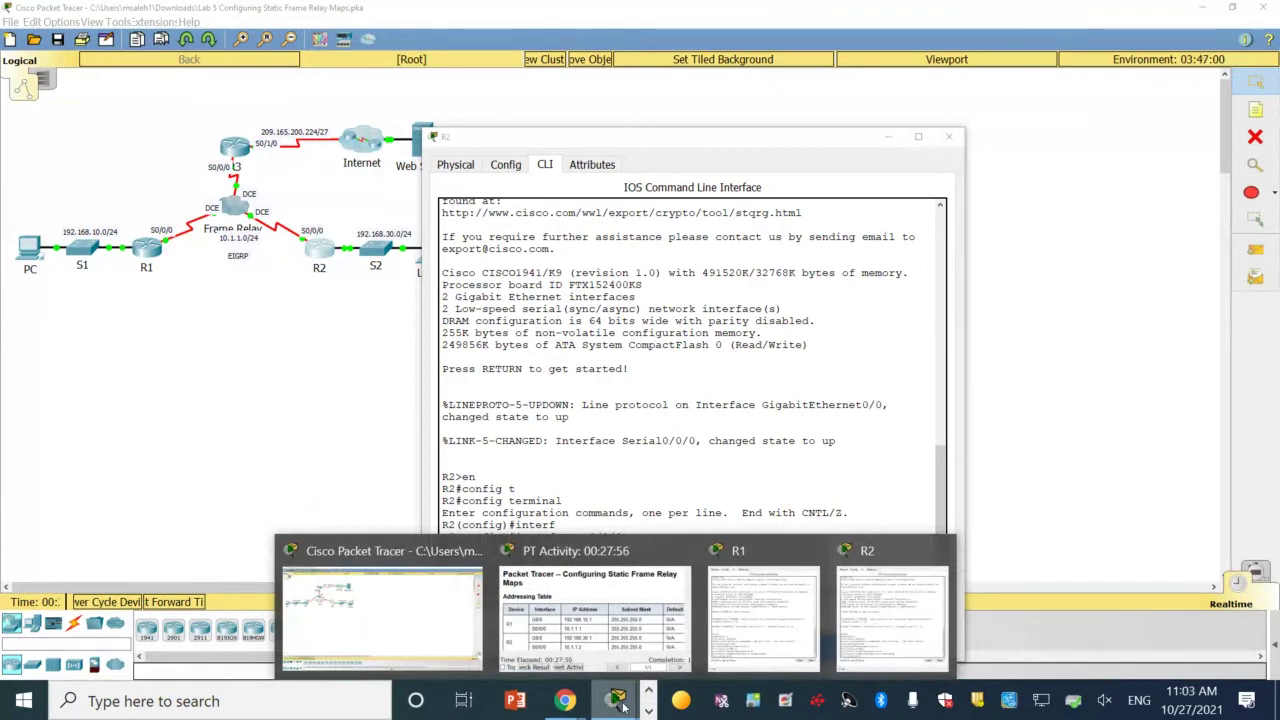
click(763, 610)
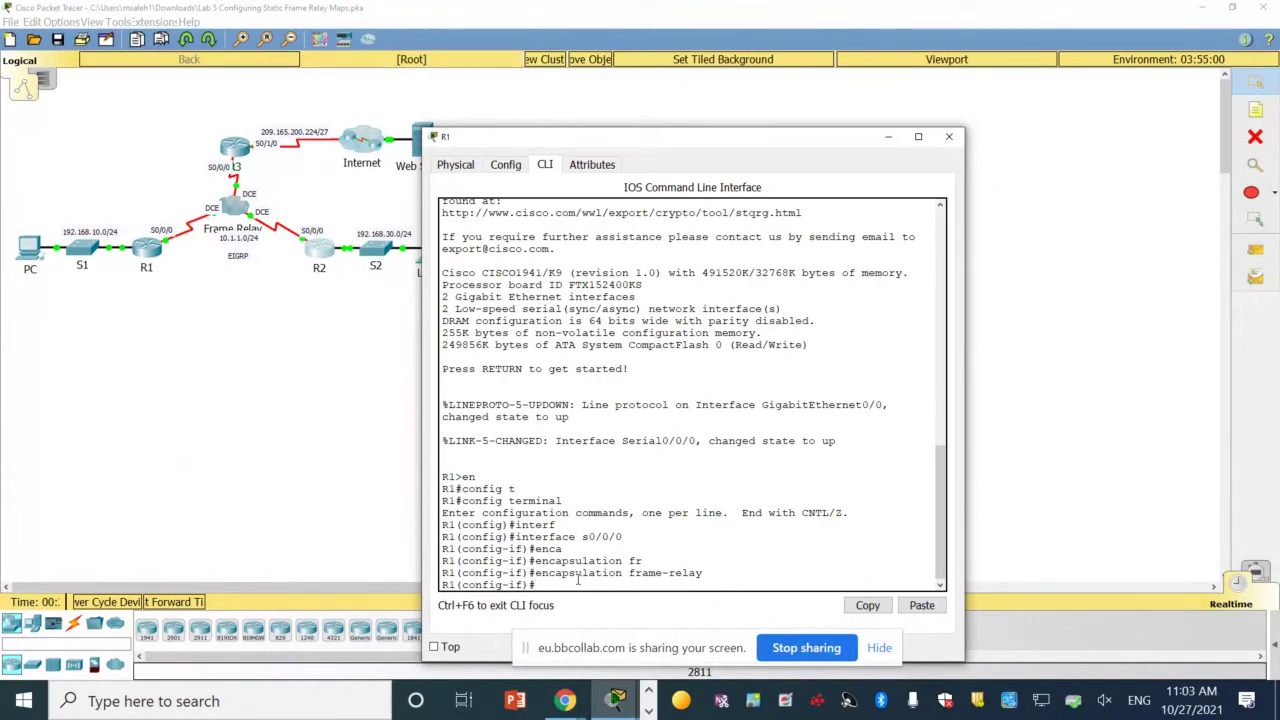
key(Up)
key(Up)
key(Return)
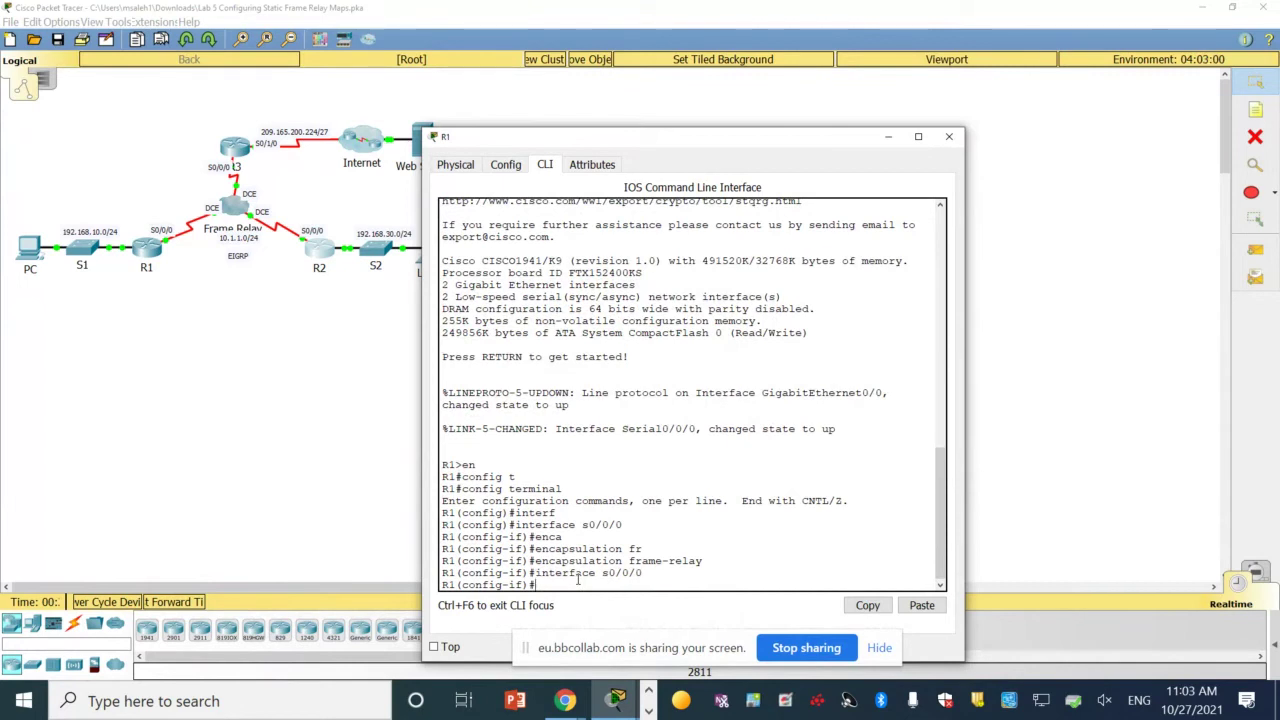
text(fram)
key(Tab)
text(st)
key(Tab)
text(atic)
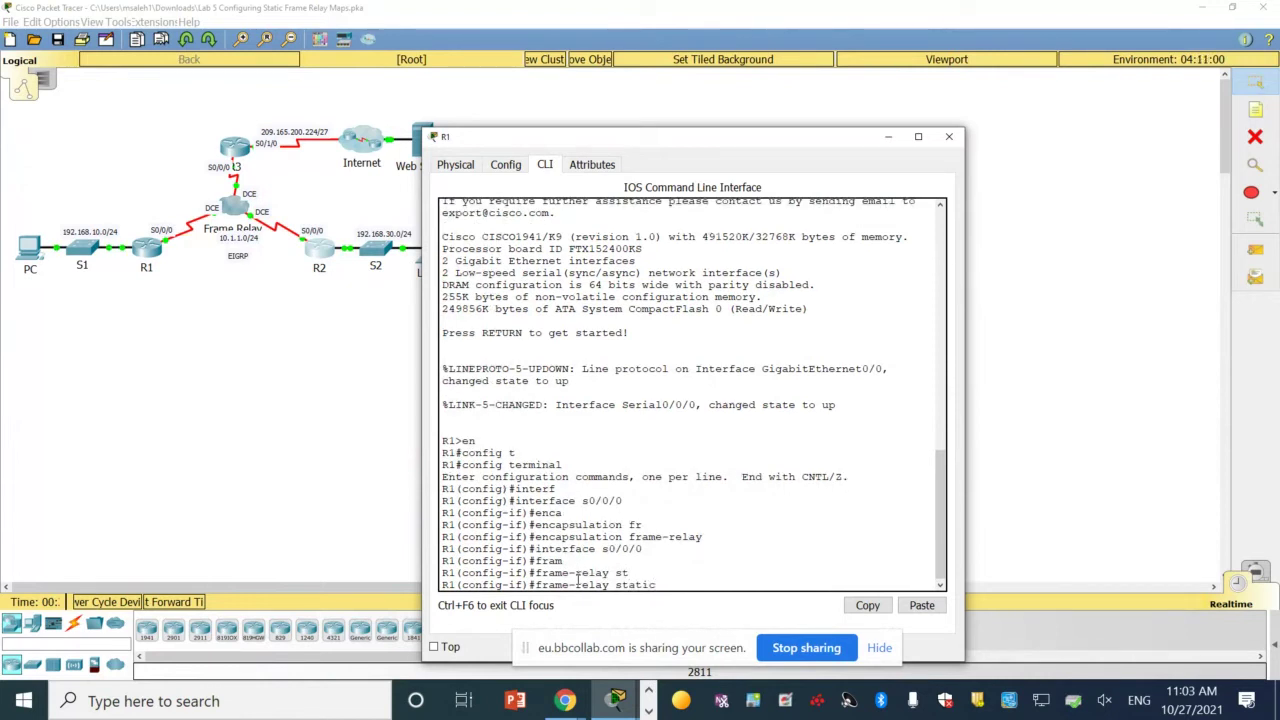
key(BackSpace)
key(BackSpace)
key(BackSpace)
key(BackSpace)
key(BackSpace)
key(BackSpace)
Continue R1's frame-relay command with map 10.1.1.2 102 broadcast, without running it
text(map 10.1.1.12)
key(BackSpace)
key(BackSpace)
text(2)
text(102 bro)
key(Tab)
text(dcast)
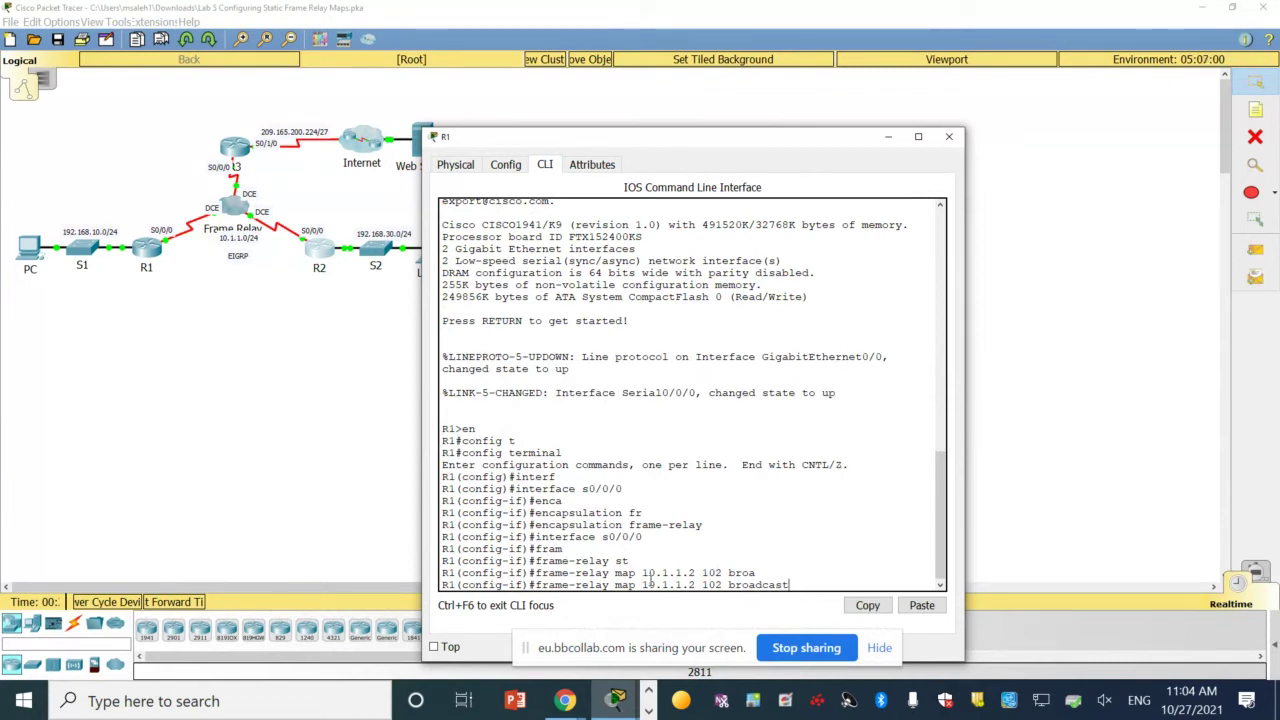
text(ip)
drag(803, 585, 796, 585)
key(BackSpace)
key(BackSpace)
Insert the ip keyword after map, restore the copied arguments and run frame-relay map ip 10.1.1.2 102 broadcast on R1
drag(795, 585, 643, 585)
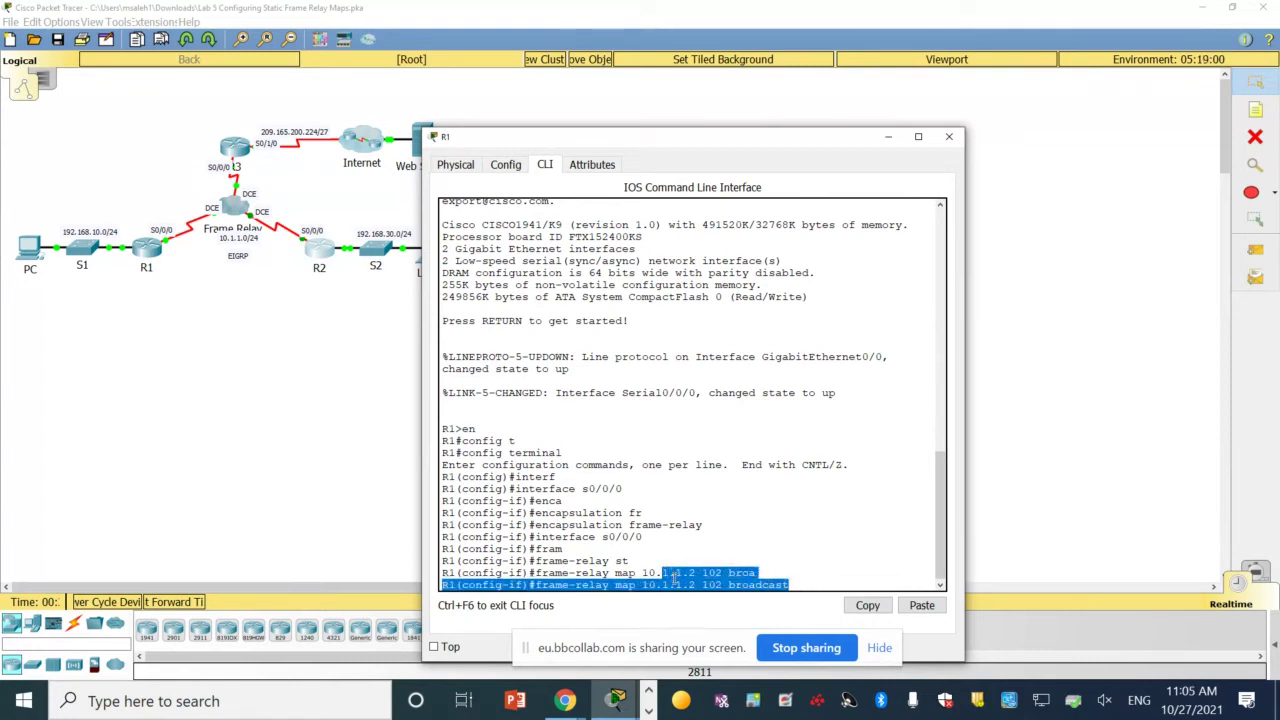
click(643, 585)
drag(643, 585, 790, 585)
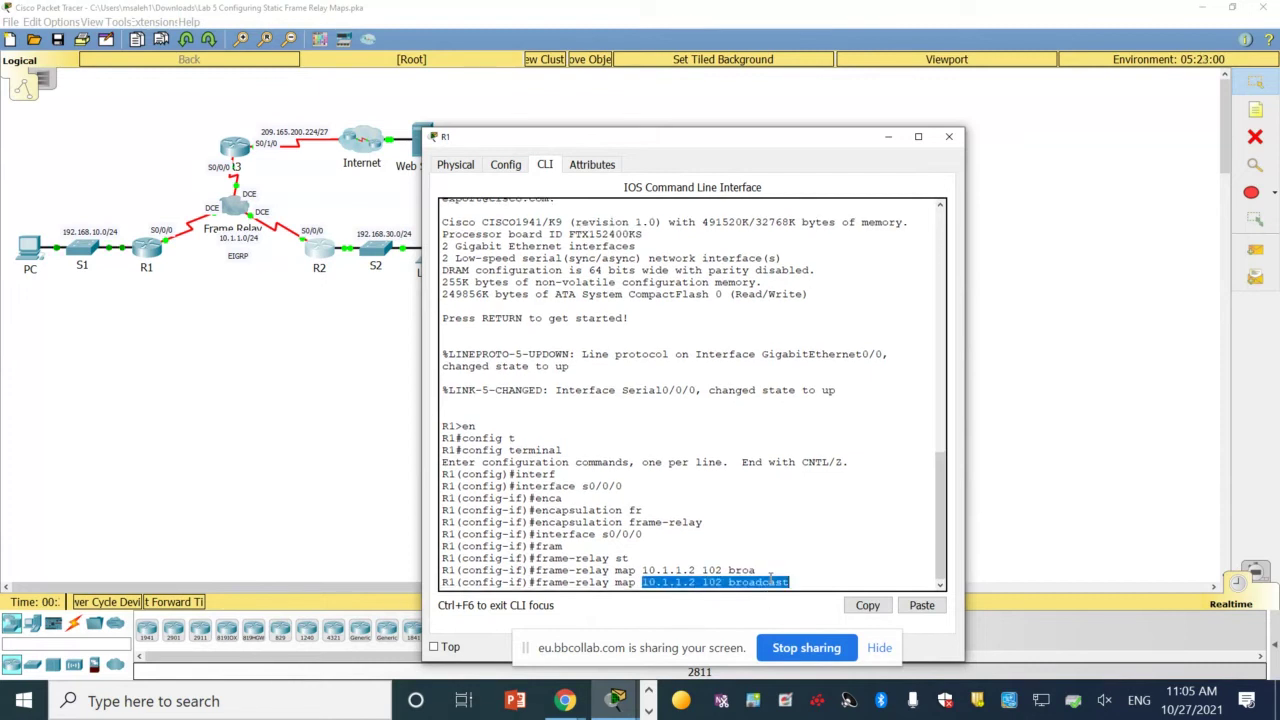
right_click(788, 580)
click(790, 584)
key(BackSpace)
key(BackSpace)
key(BackSpace)
key(BackSpace)
key(BackSpace)
key(BackSpace)
key(BackSpace)
key(BackSpace)
key(BackSpace)
key(BackSpace)
key(BackSpace)
key(BackSpace)
key(BackSpace)
key(BackSpace)
key(BackSpace)
key(BackSpace)
key(BackSpace)
key(BackSpace)
key(BackSpace)
key(BackSpace)
key(BackSpace)
key(BackSpace)
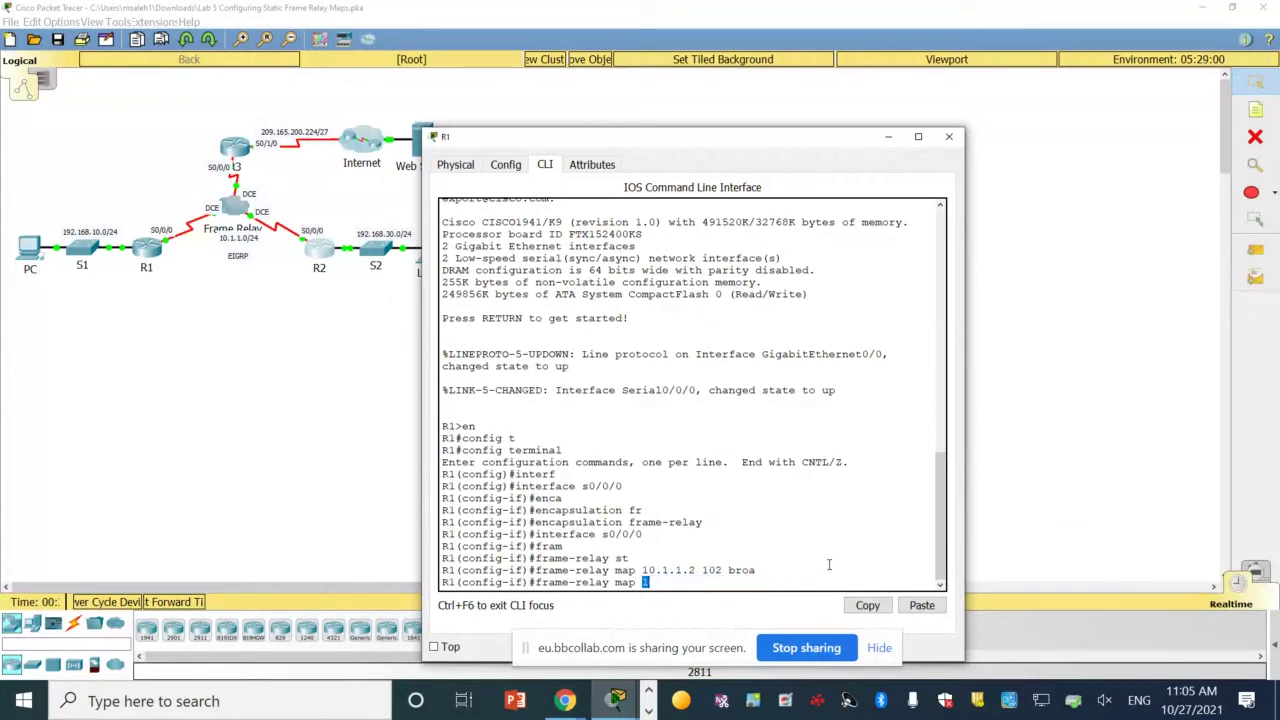
text(ip)
click(922, 605)
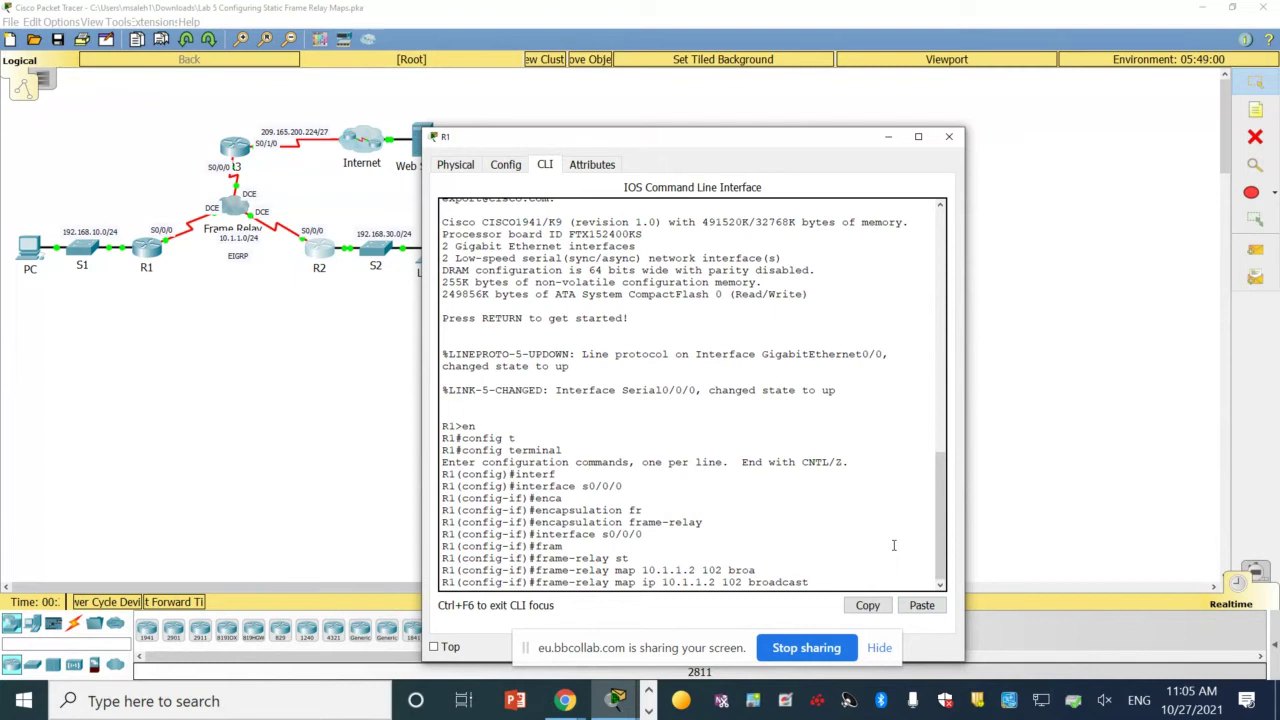
key(Return)
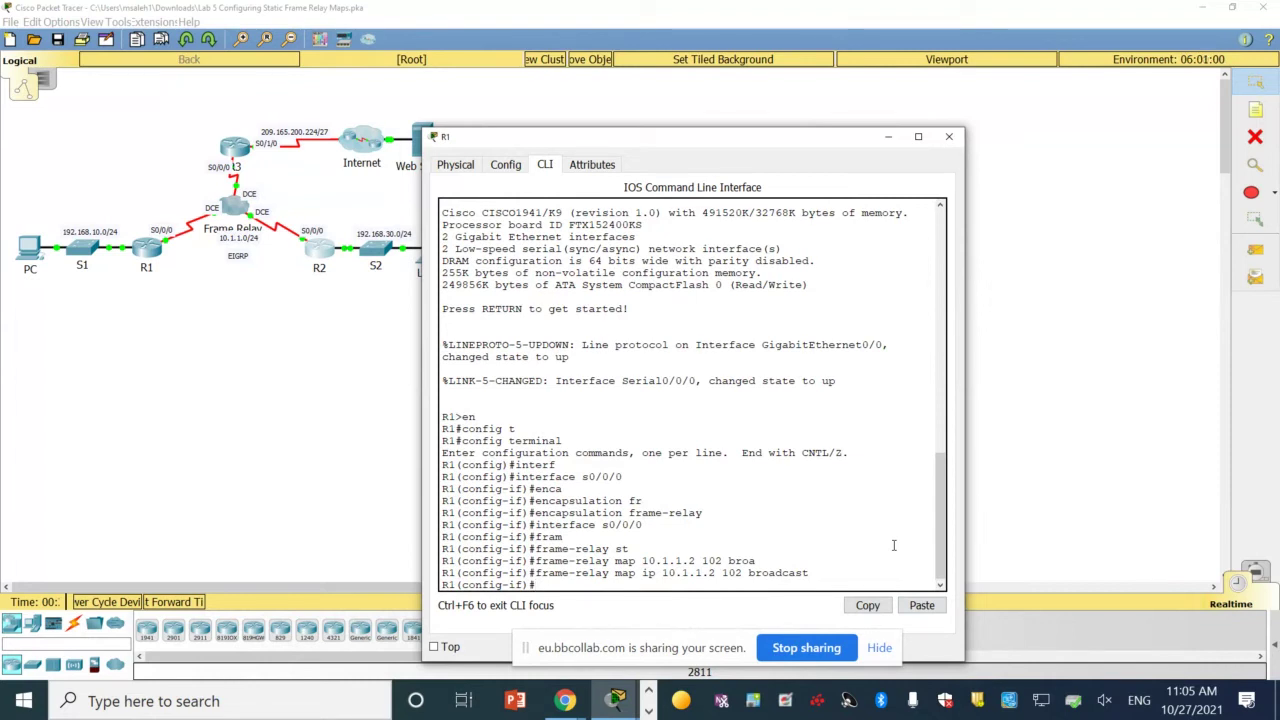
Recall R1's last map command, change it to frame-relay map ip 10.1.1.3 103 broadcast and run it
key(Up)
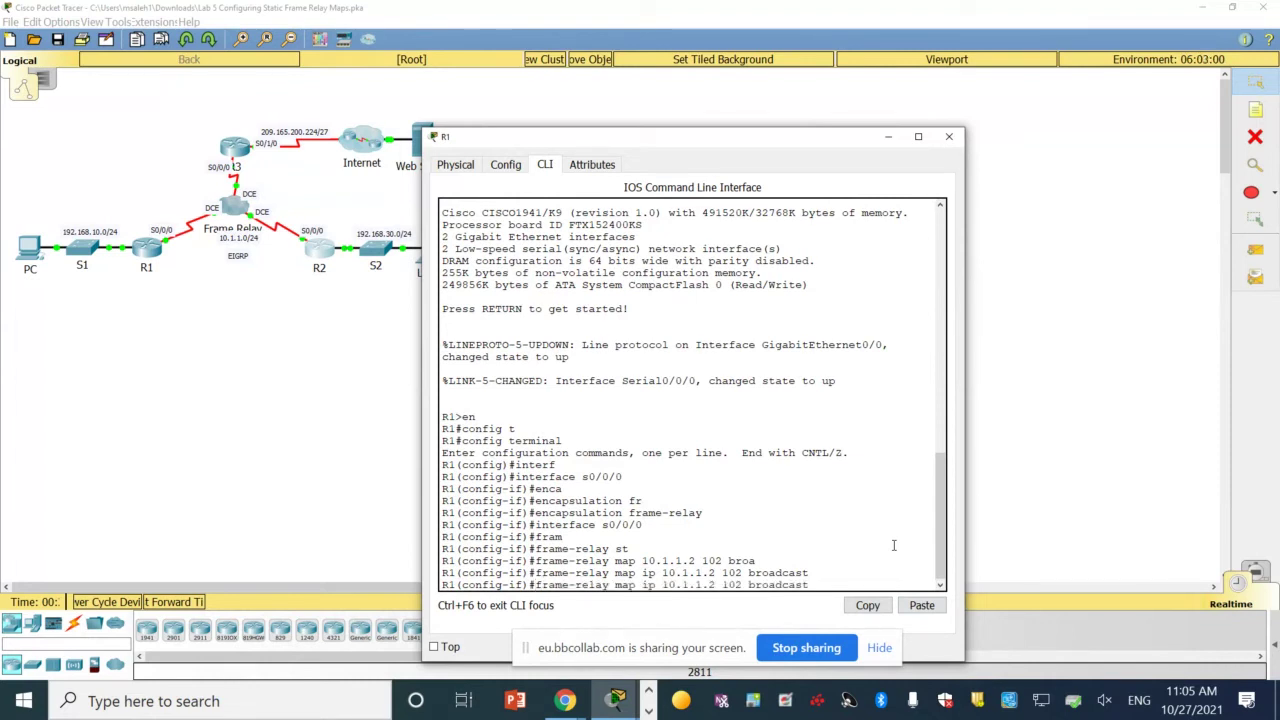
key(BackSpace)
key(BackSpace)
key(BackSpace)
key(BackSpace)
key(BackSpace)
key(BackSpace)
key(BackSpace)
key(BackSpace)
key(BackSpace)
key(BackSpace)
key(BackSpace)
key(BackSpace)
key(BackSpace)
text(3)
text(103 broad)
key(Tab)
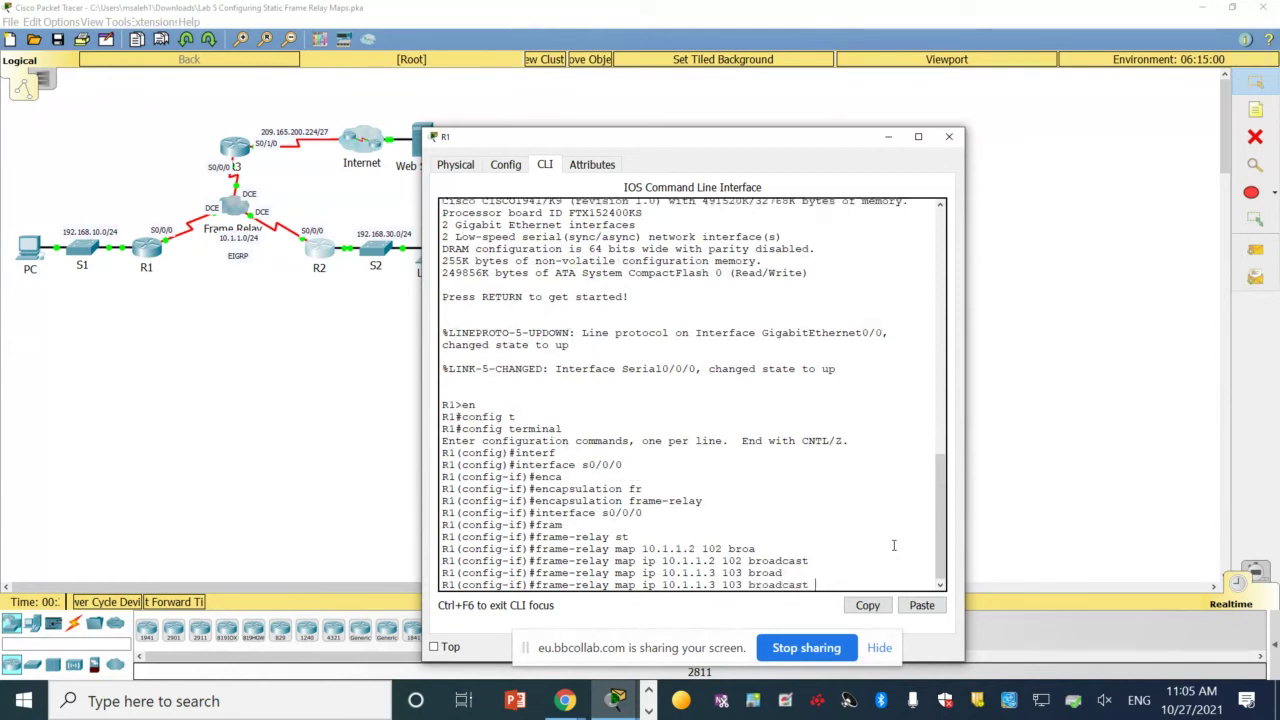
key(Return)
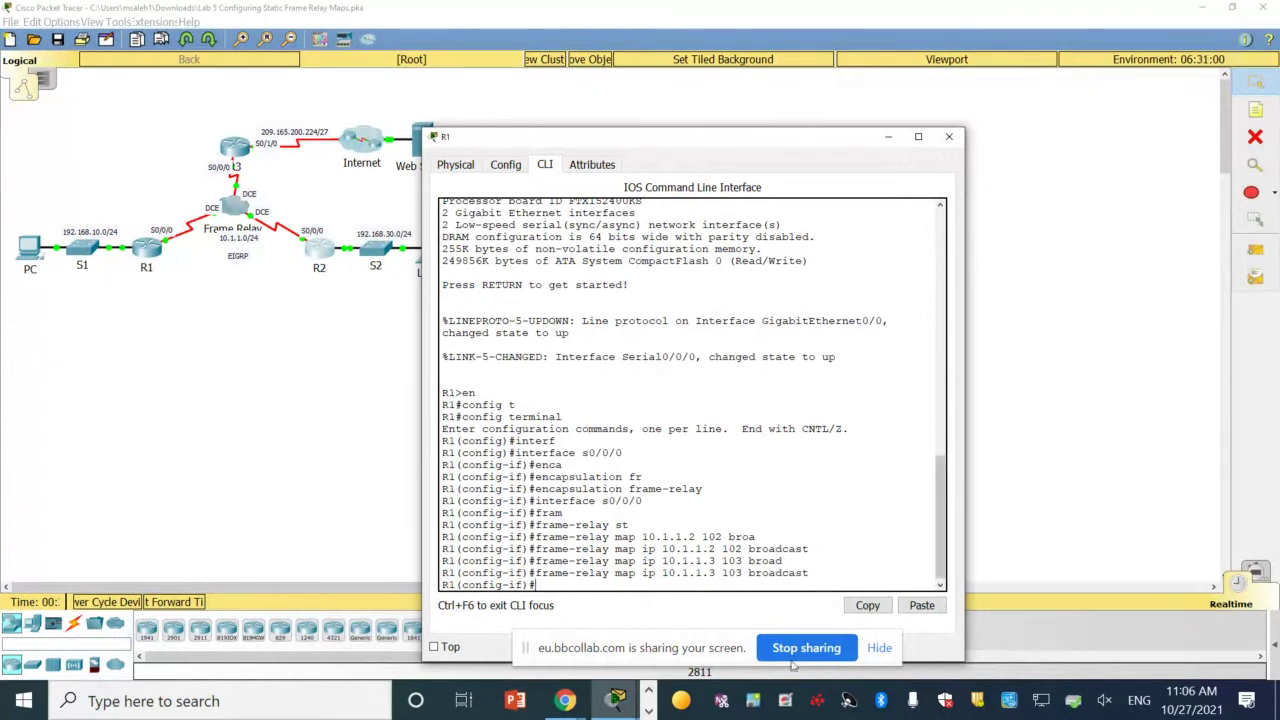
Switch to R2's console and reselect interface s0/0/0 for configuration
mouse_move(617, 705)
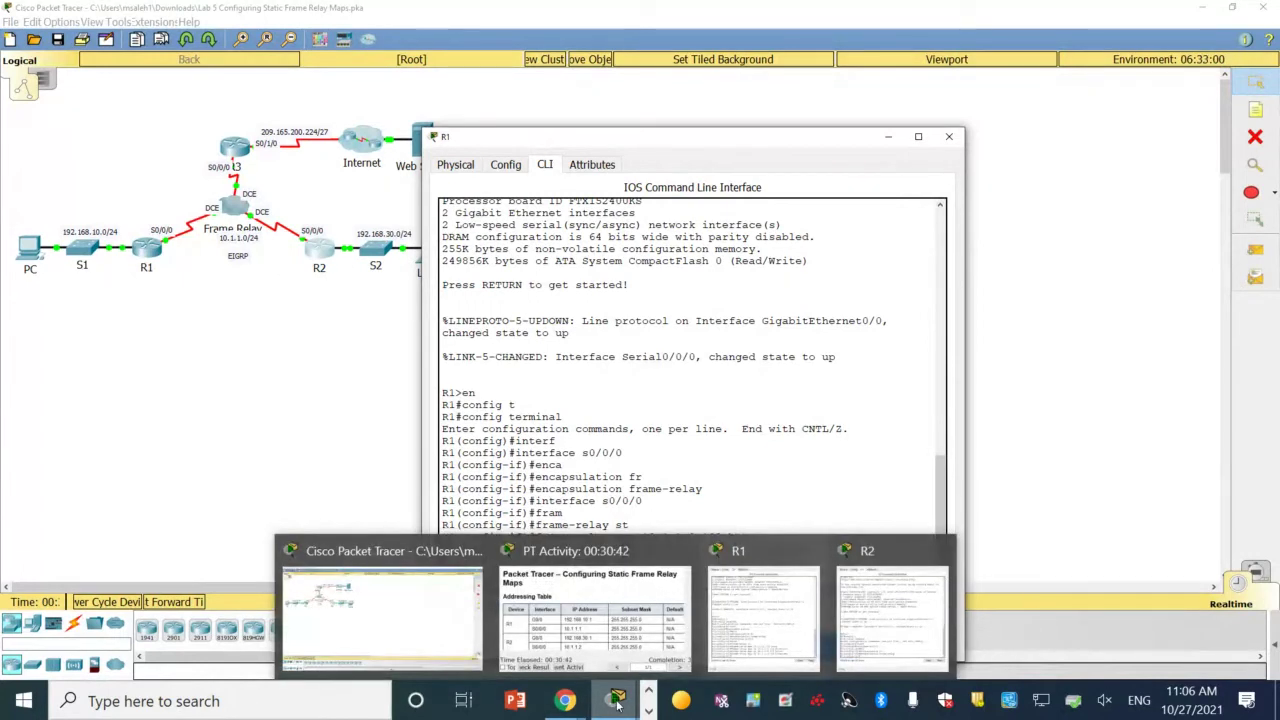
click(885, 612)
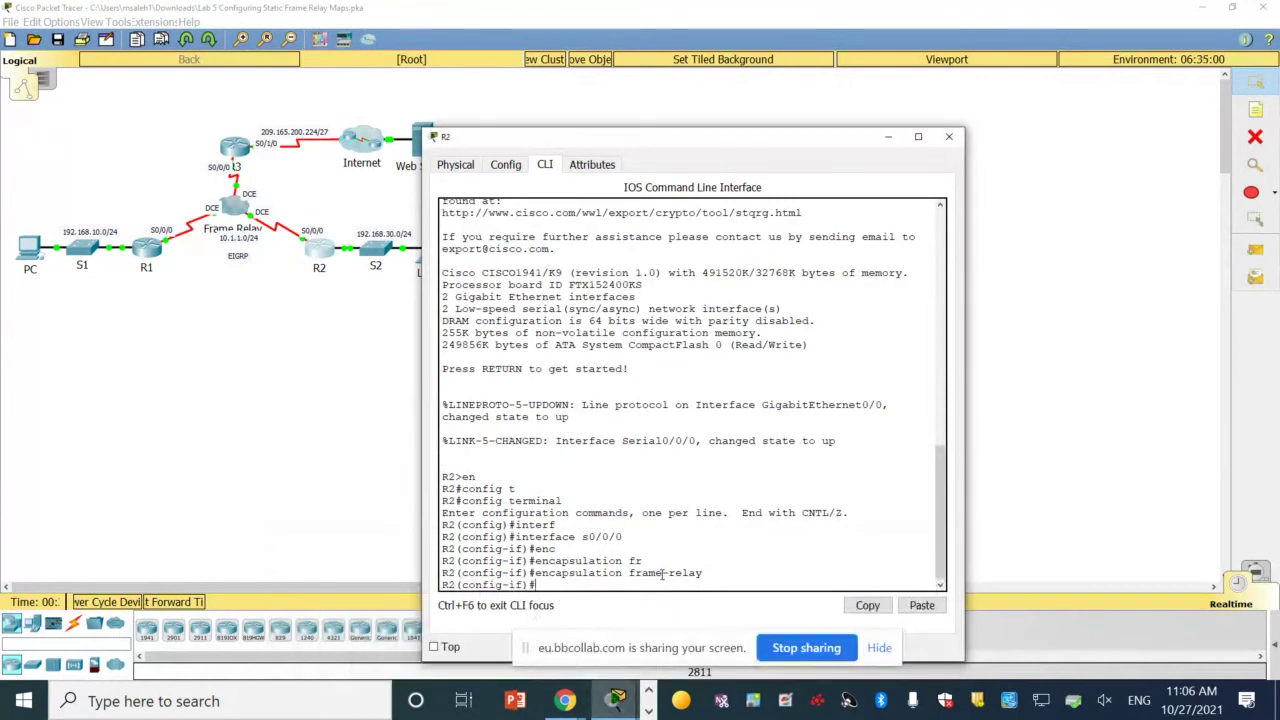
key(Up)
key(Up)
key(Up)
key(Up)
key(Return)
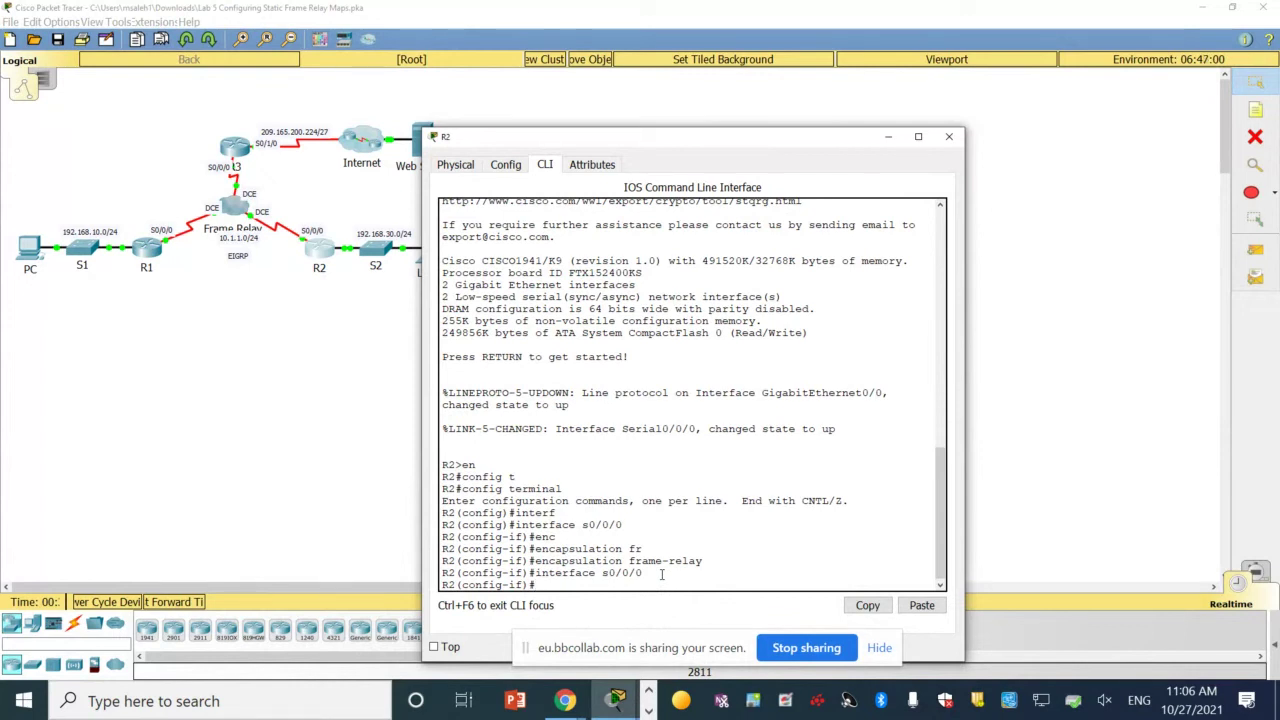
Run frame-relay map ip 10.1.1.1 201 broadcast on R2's serial interface
text(fram)
key(Tab)
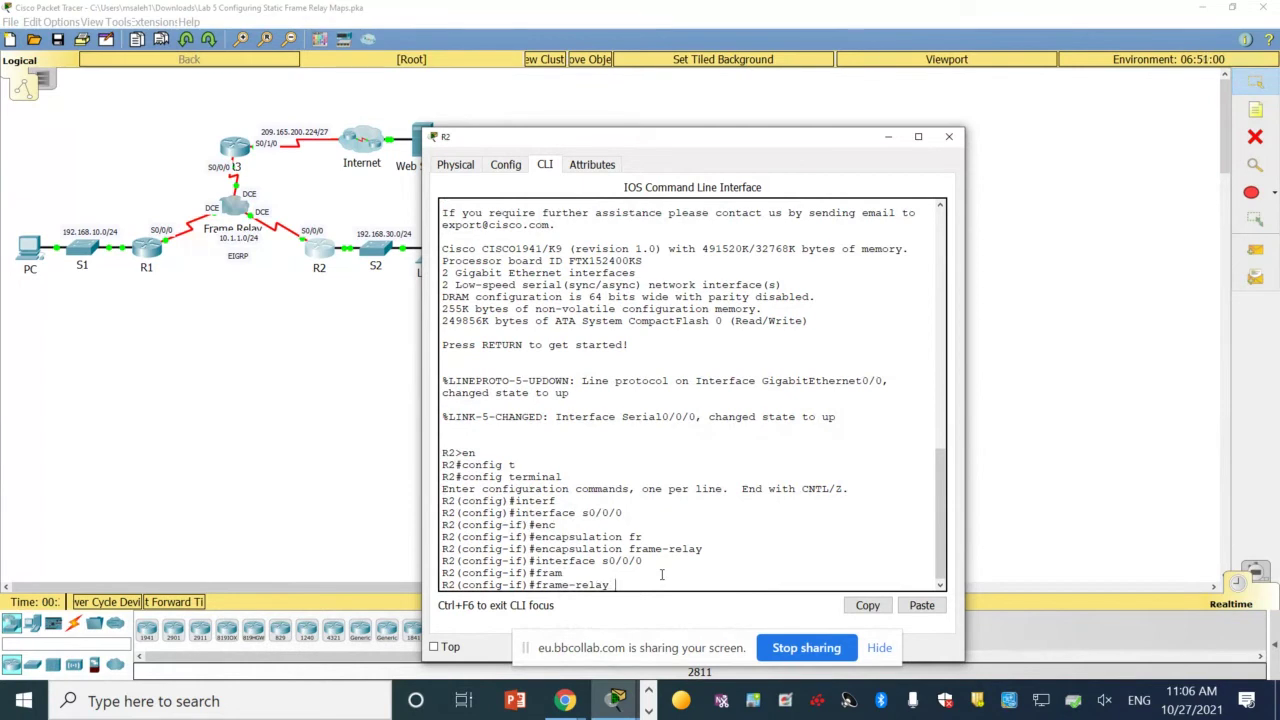
text(map ip)
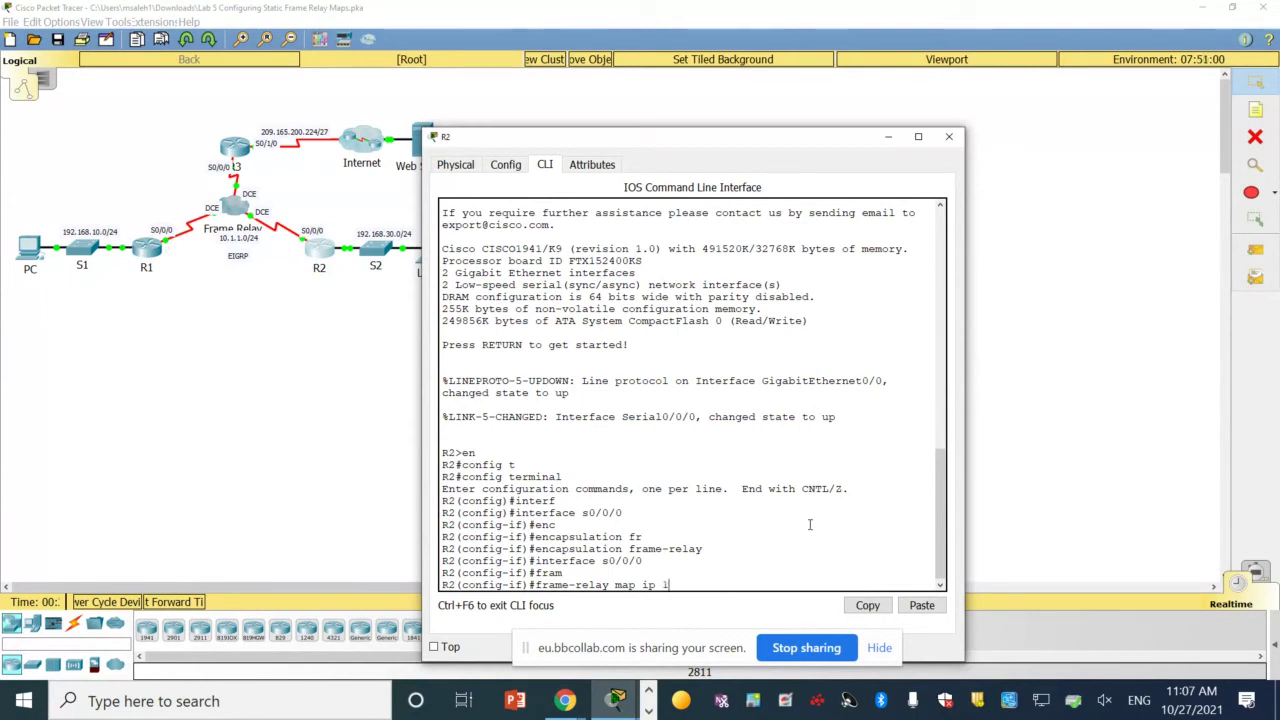
text(10.1.1.1 201 bro)
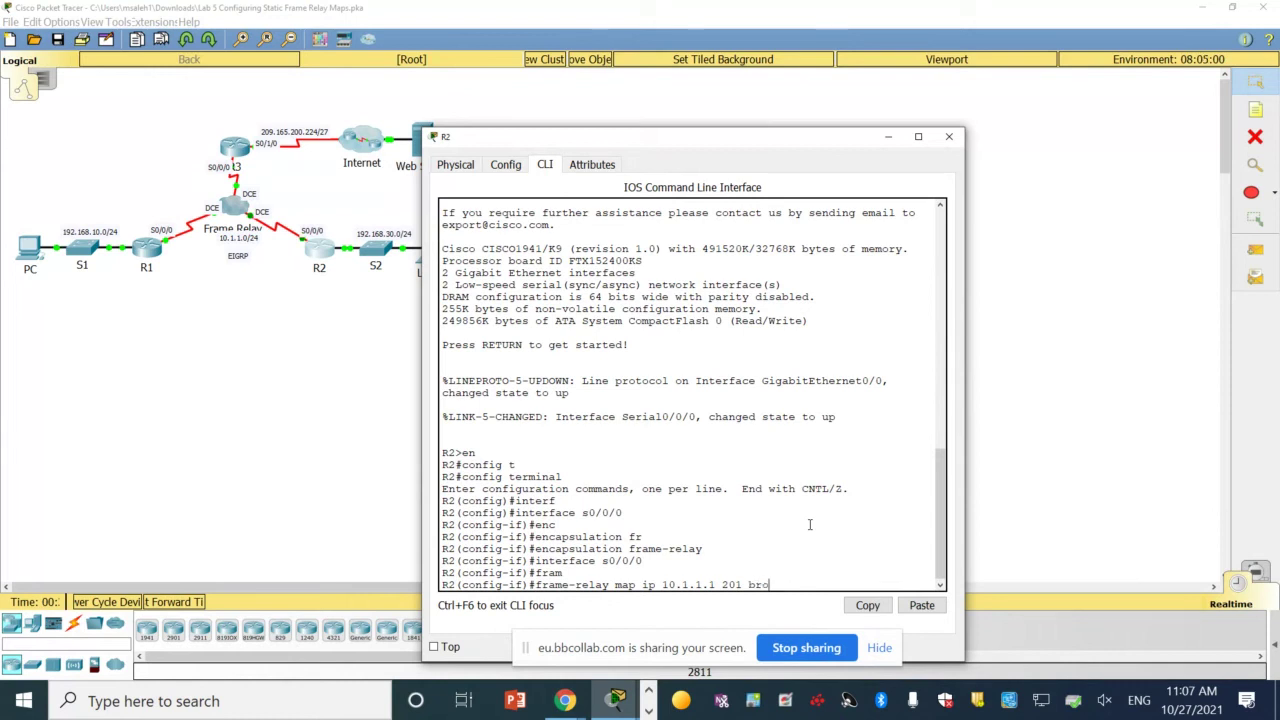
text(a)
key(Tab)
key(Return)
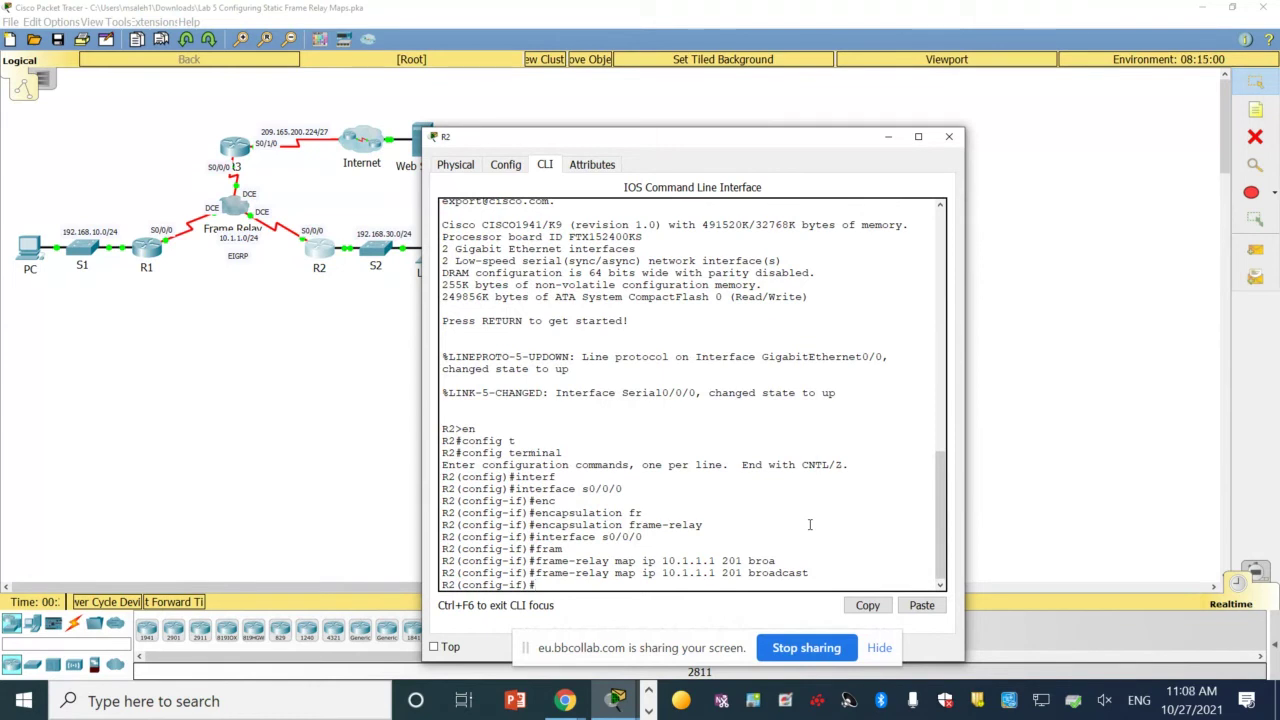
Recall R2's last map command, change it to frame-relay map ip 10.1.1.3 203 broadcast and run it
key(Up)
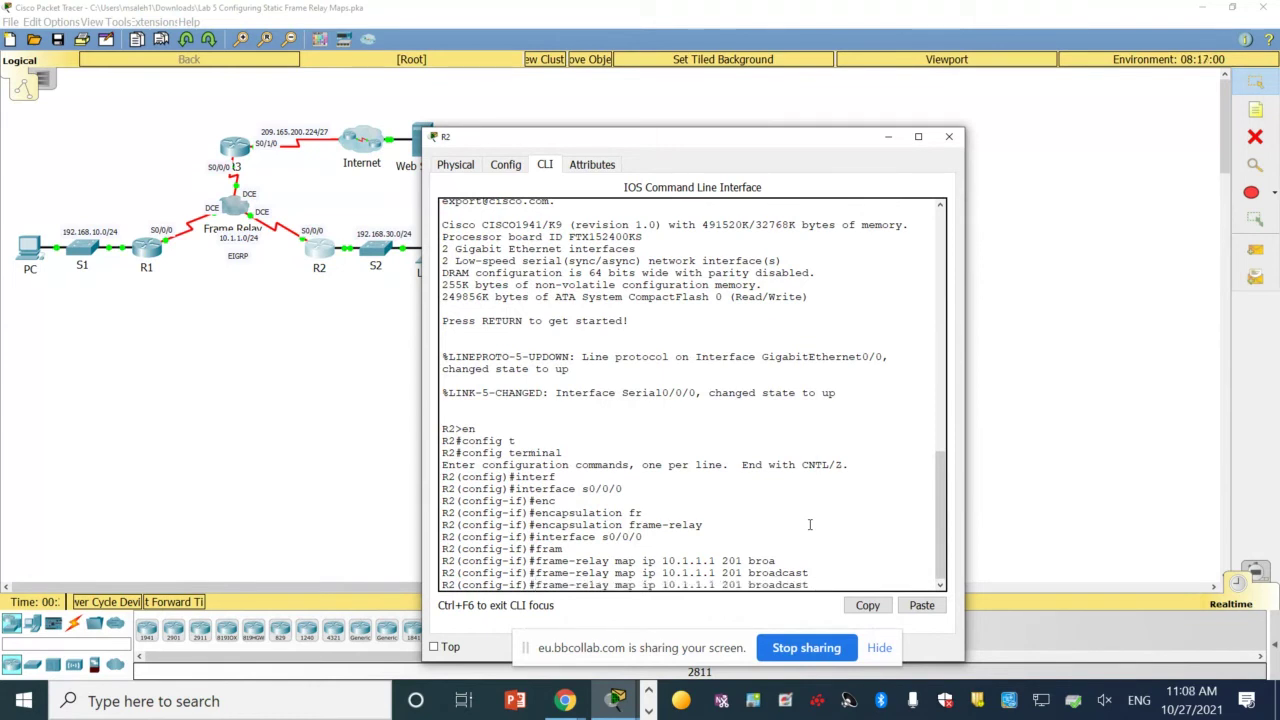
key(BackSpace)
key(BackSpace)
key(BackSpace)
key(BackSpace)
key(BackSpace)
key(BackSpace)
key(BackSpace)
key(BackSpace)
key(BackSpace)
key(BackSpace)
key(BackSpace)
key(BackSpace)
key(BackSpace)
text(3 203 br)
key(Tab)
key(Return)
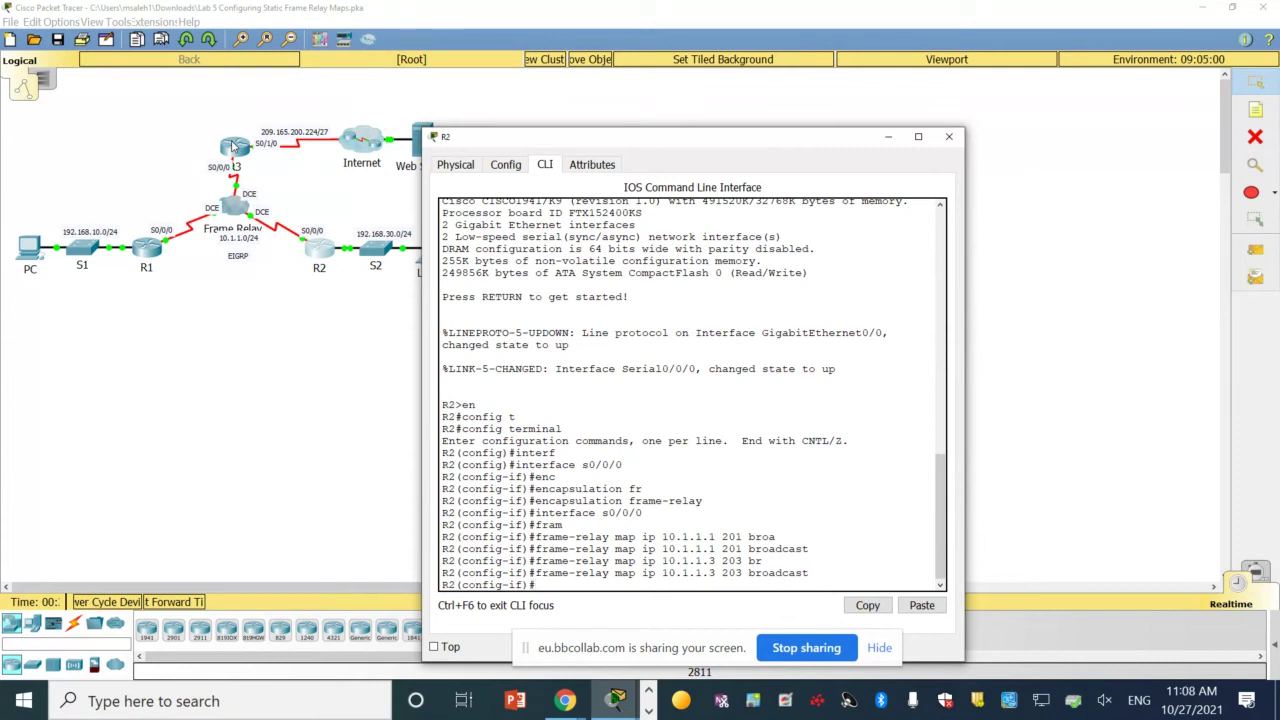
Open R3's command line and enter global configuration mode with enable and configure terminal
click(235, 147)
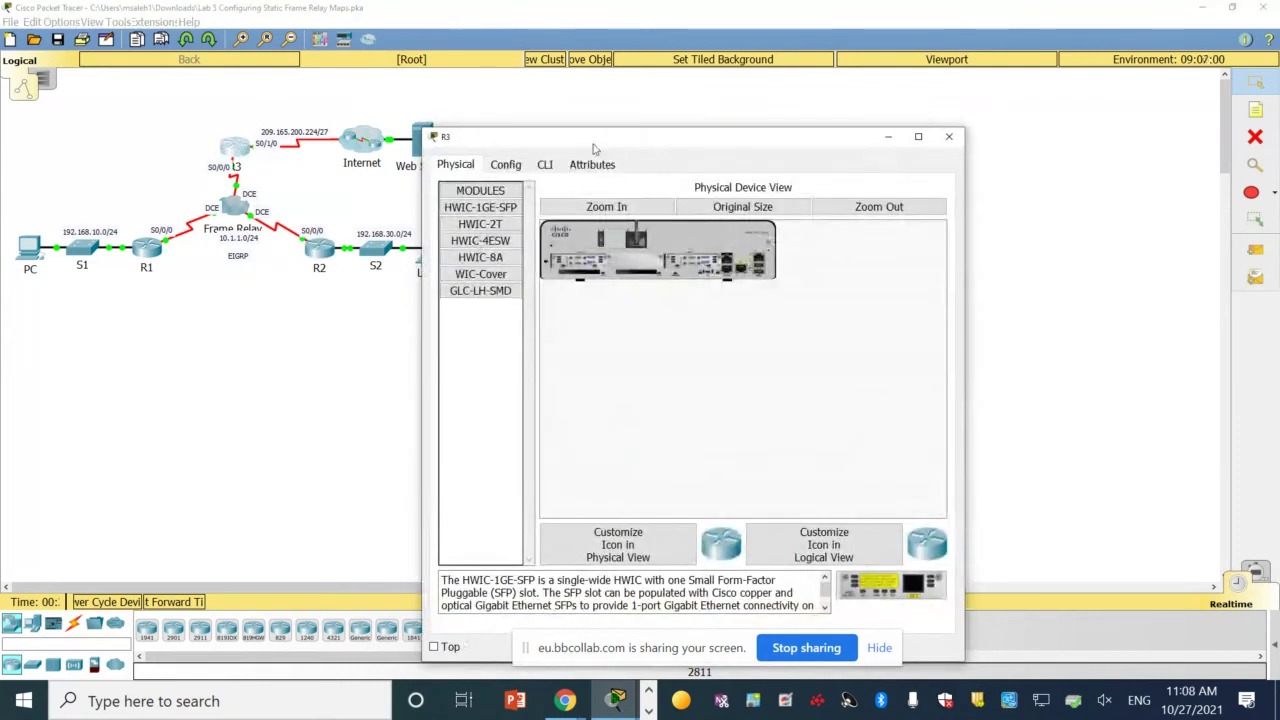
click(545, 165)
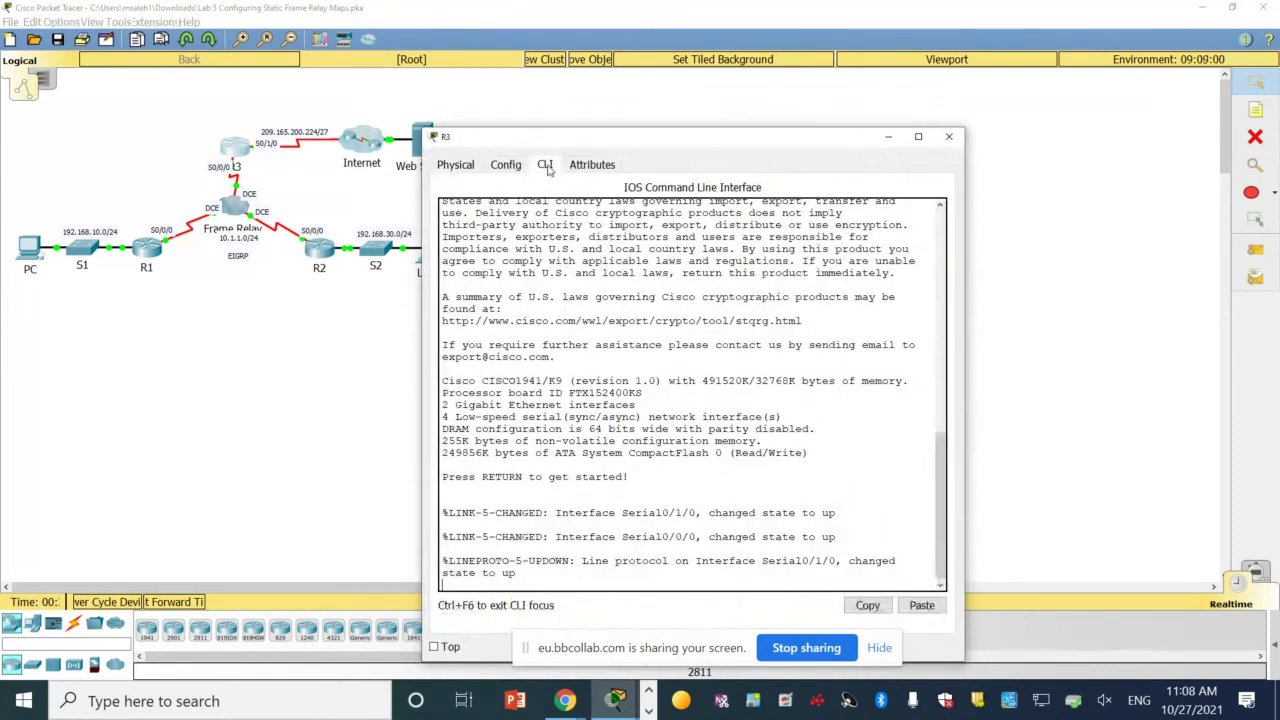
key(Return)
key(Return)
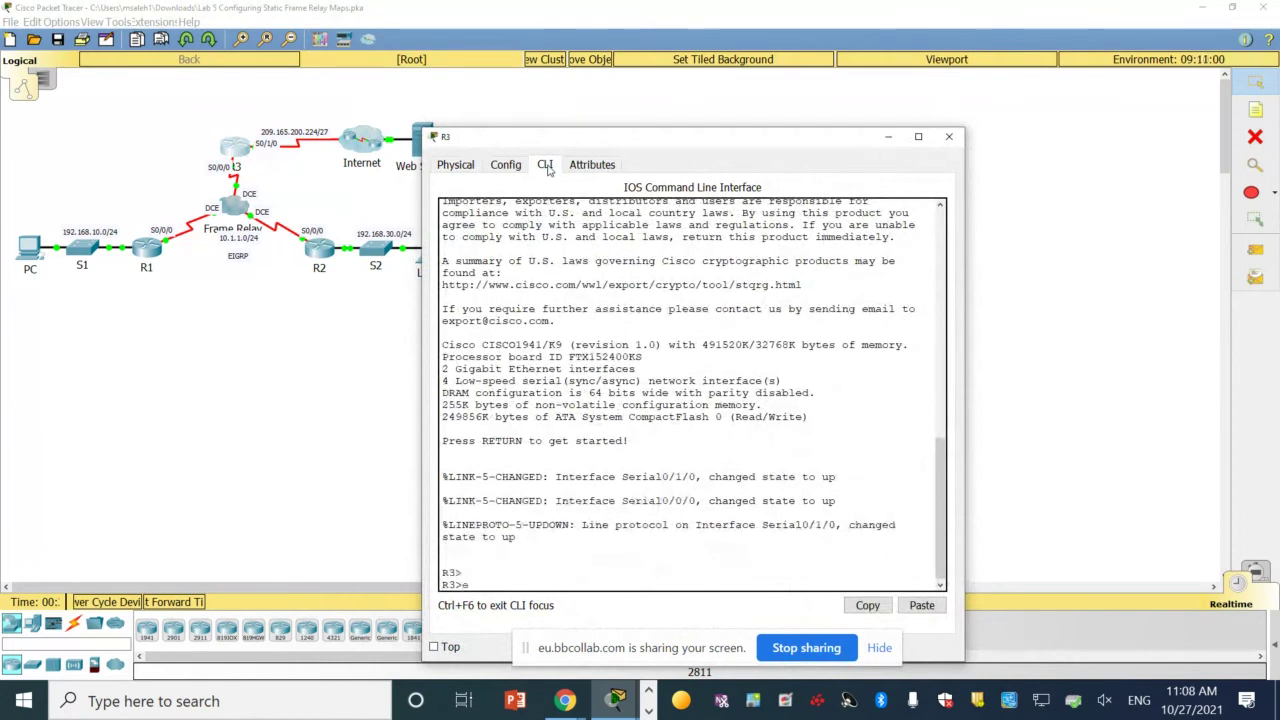
text(enable)
key(Return)
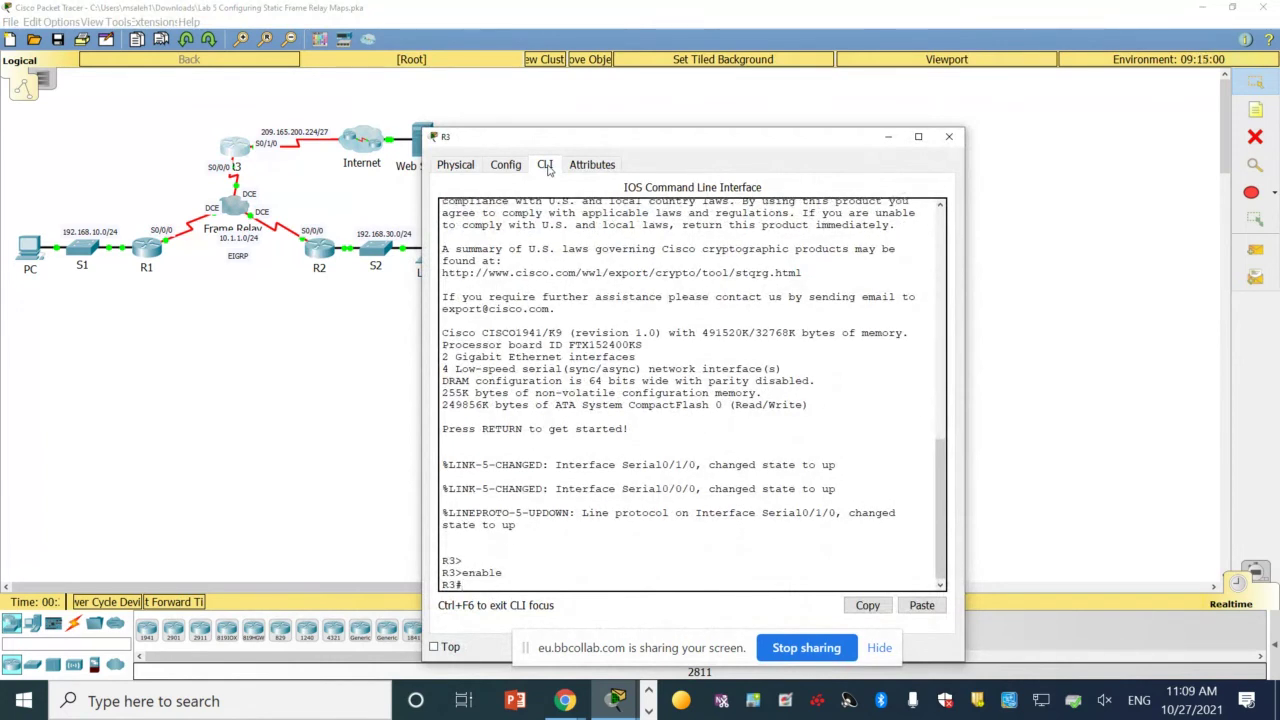
text(configure ter)
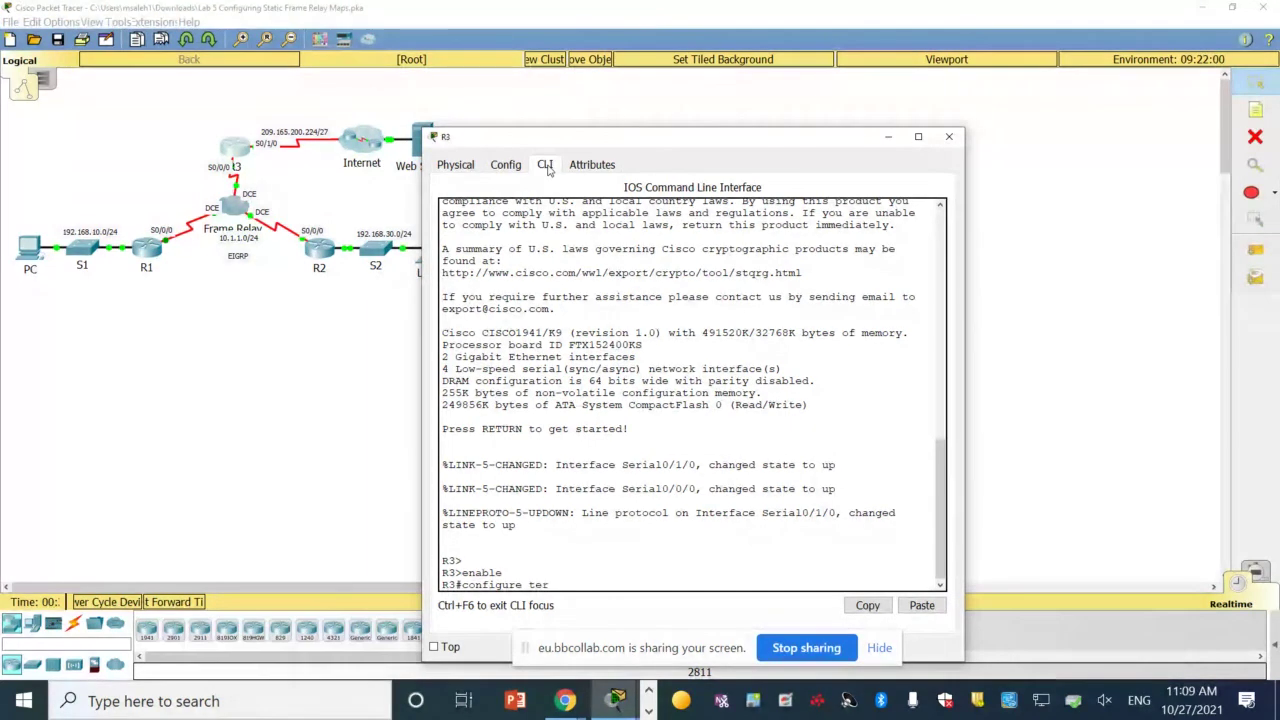
text(minal)
key(Return)
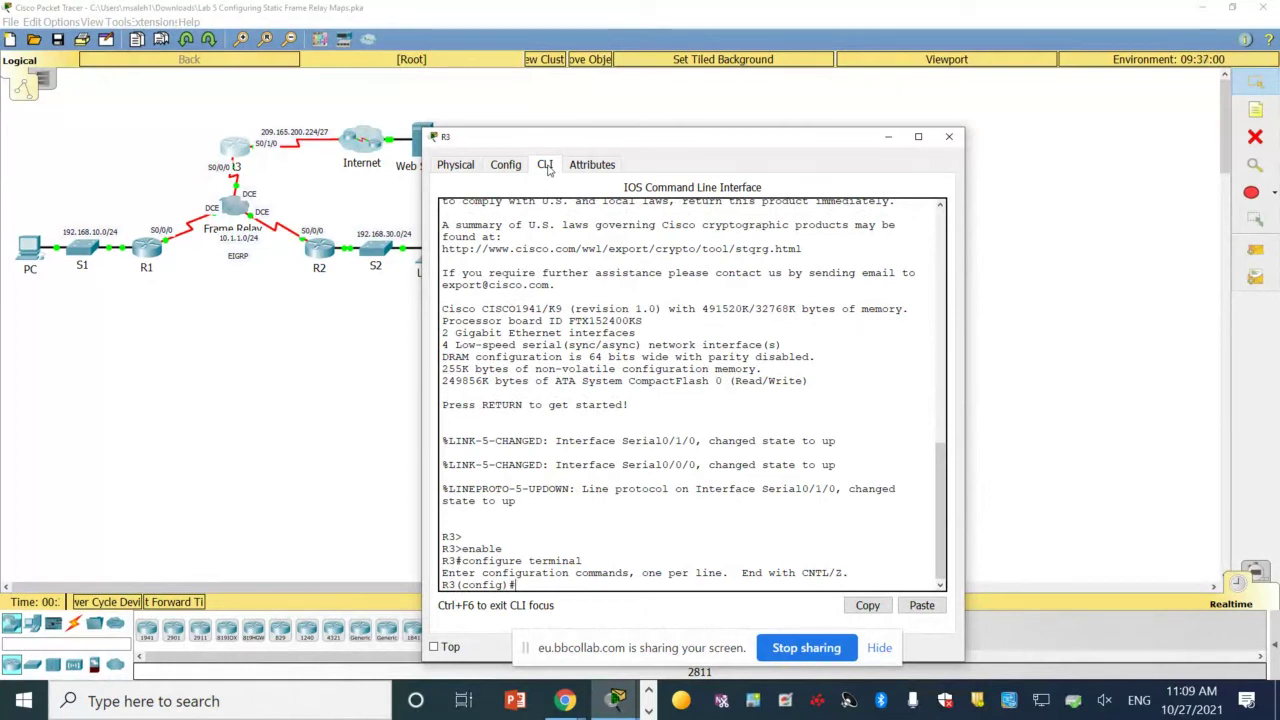
Select interface s0/0/0 on R3 and set its encapsulation to frame-relay
text(nterf)
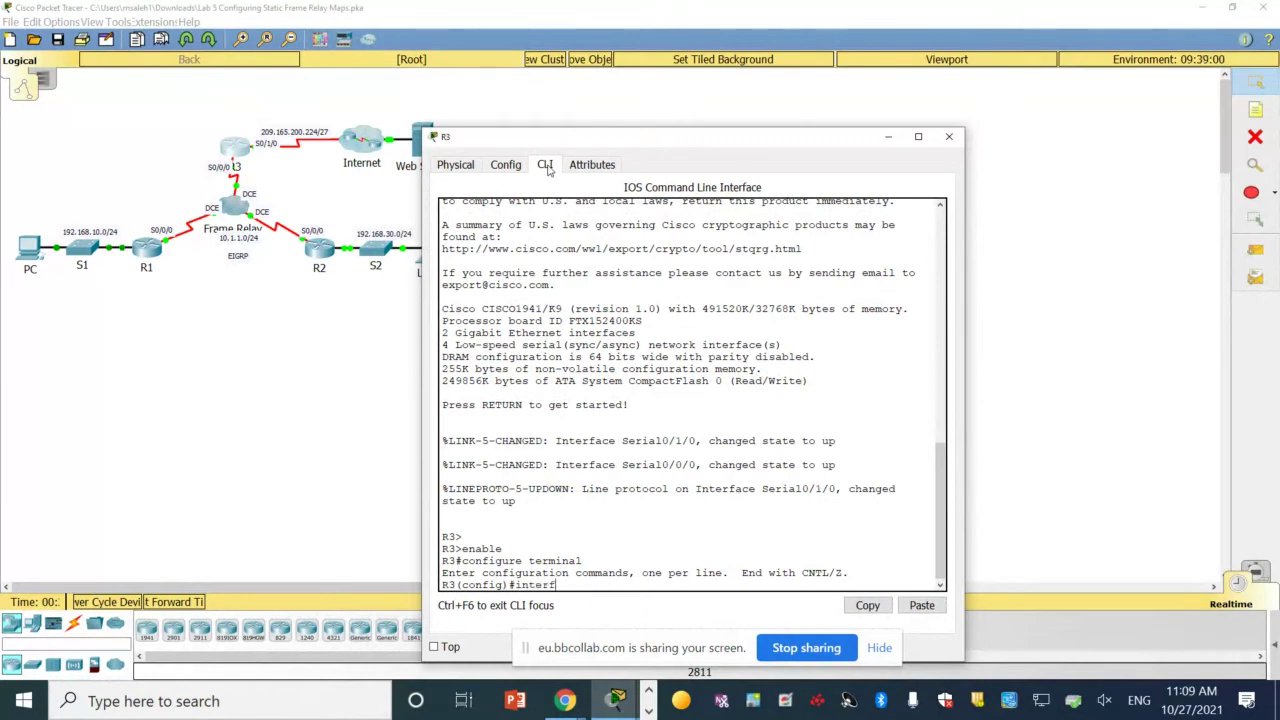
key(Tab)
text(s0)
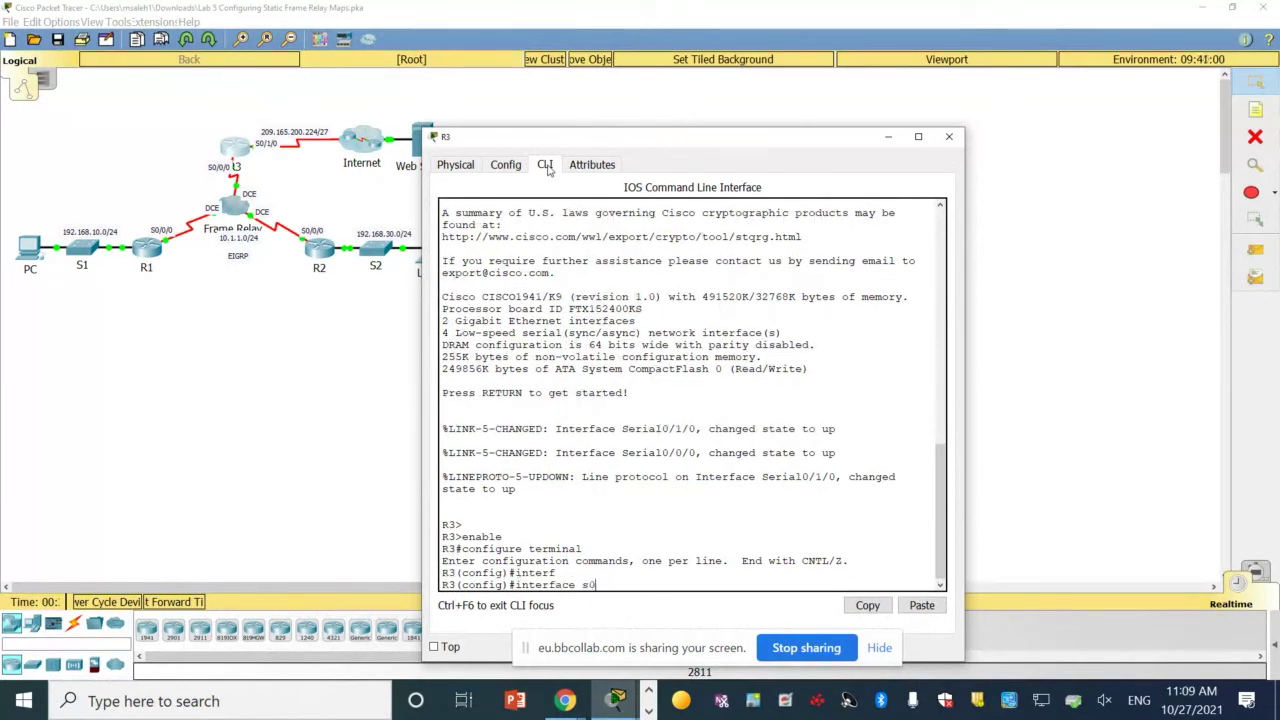
text(/0/0)
key(Return)
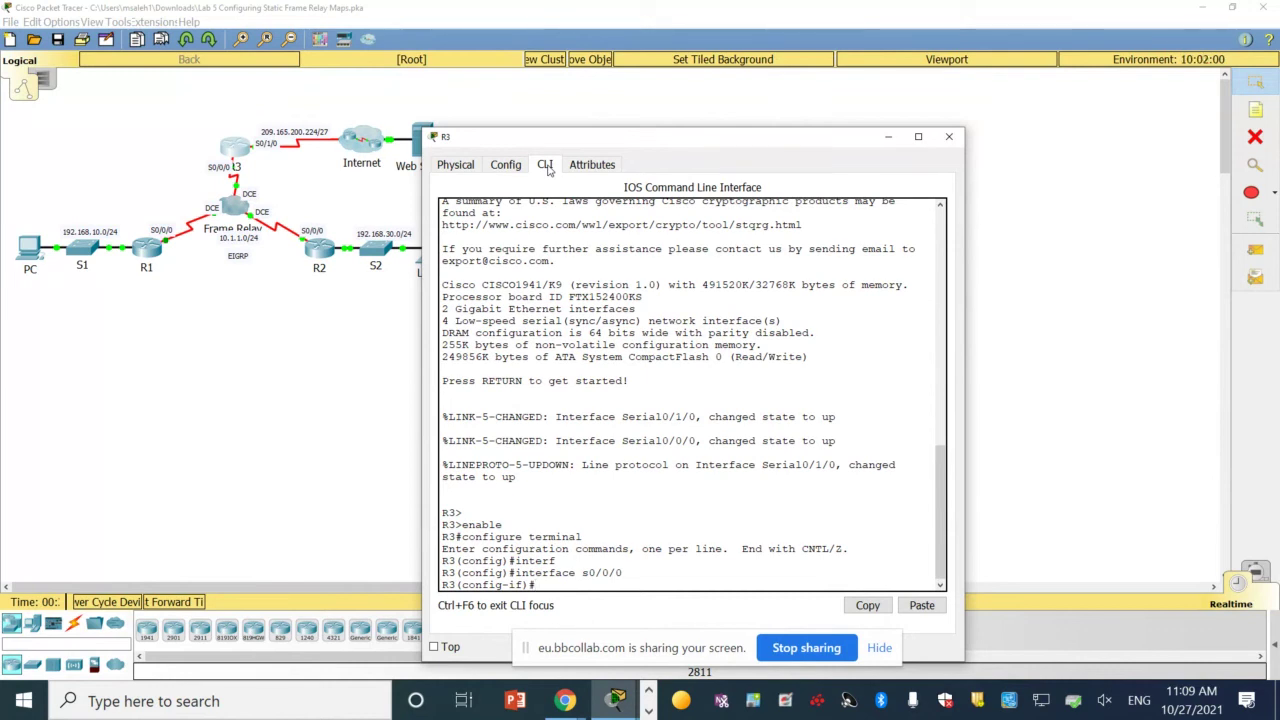
text(nca)
key(Tab)
text(fr)
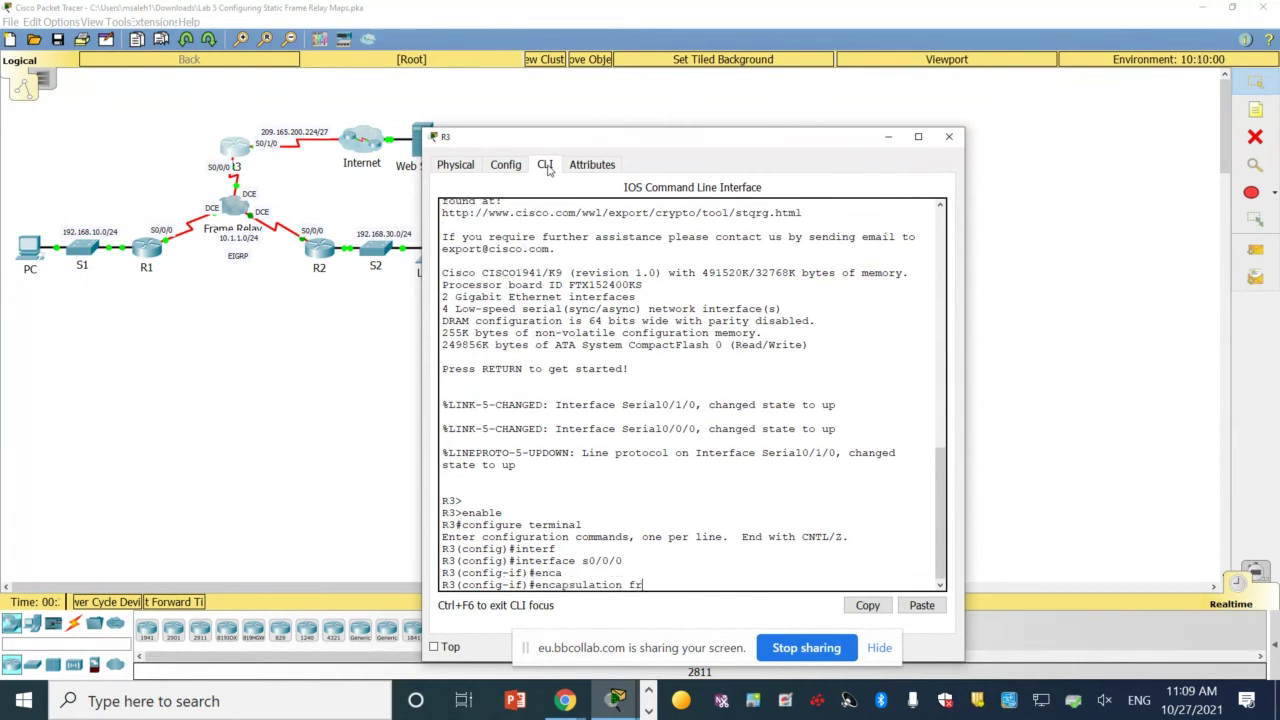
key(Tab)
key(Return)
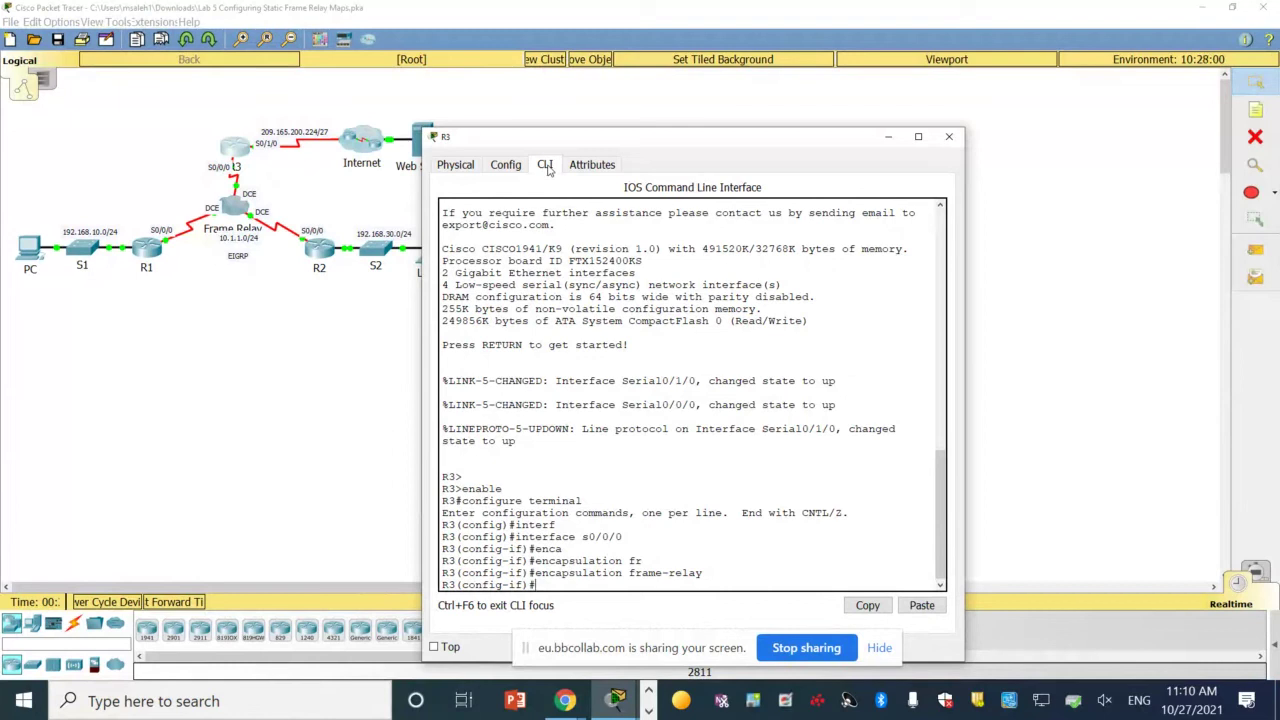
Run frame-relay map ip 10.1.1.1 301 broadcast on R3's serial interface
text(frame)
key(Tab)
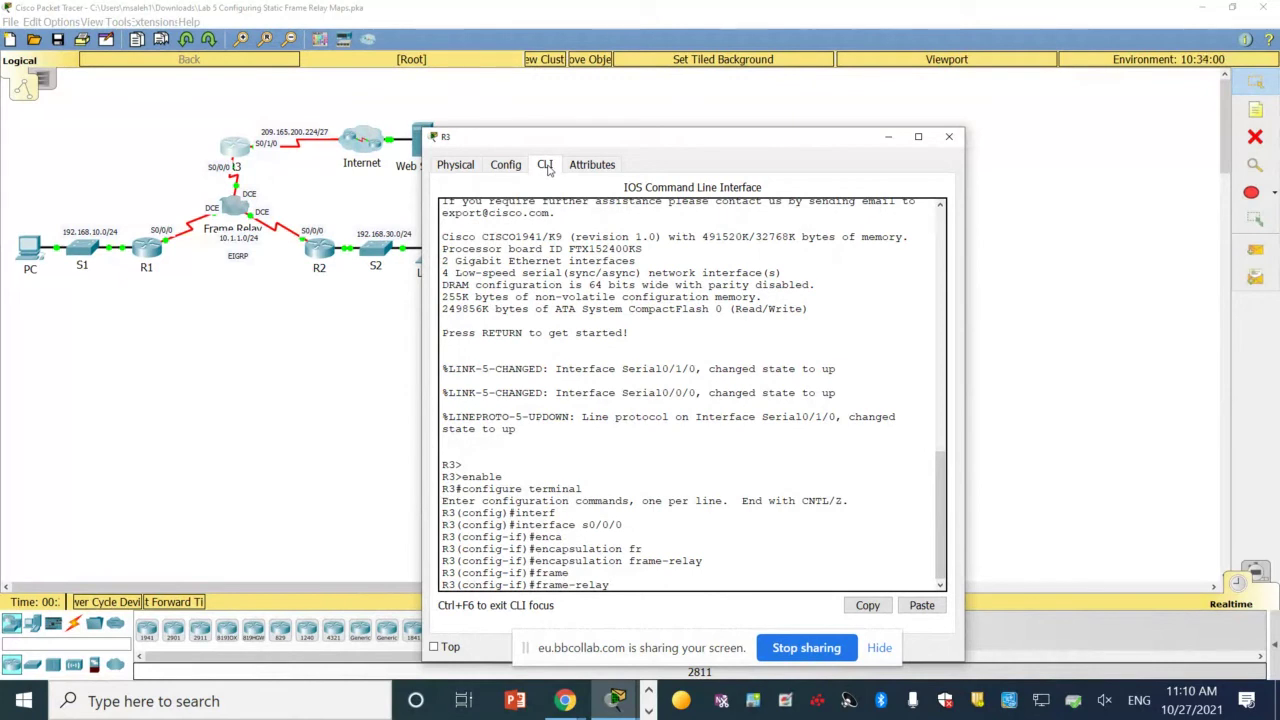
text(map ip 10.1.1.1 )
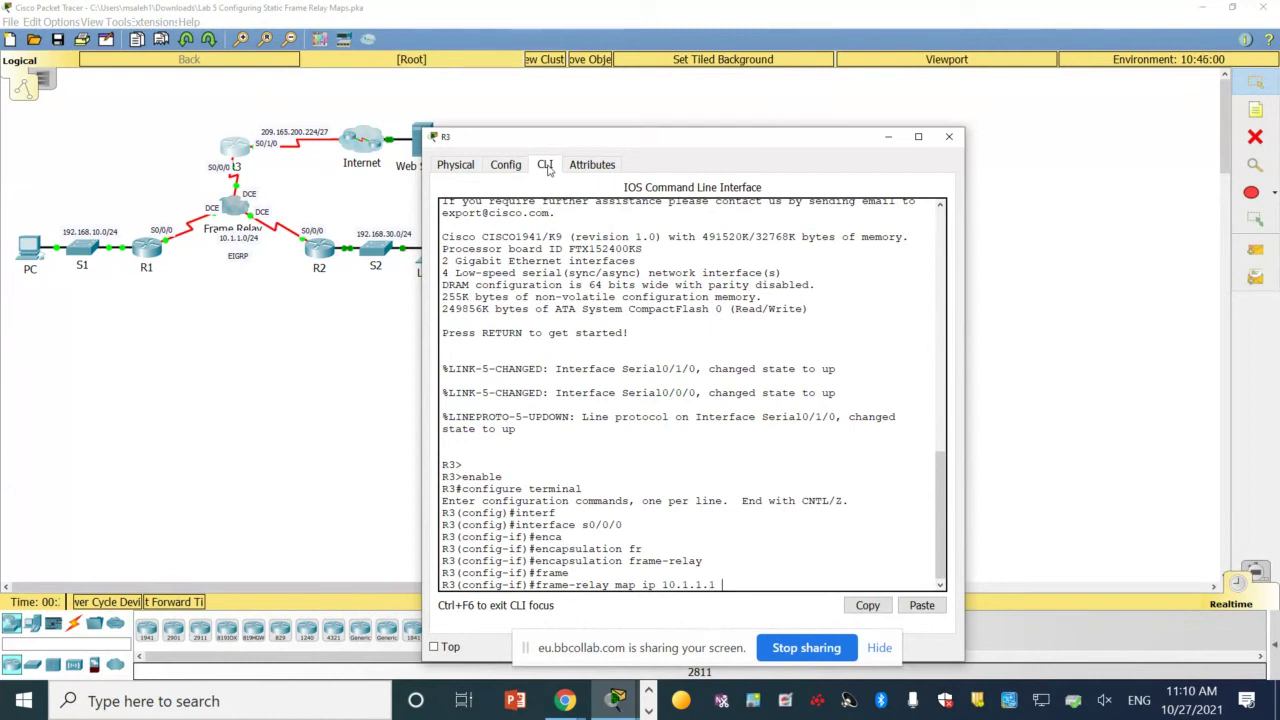
text(301 br)
key(Tab)
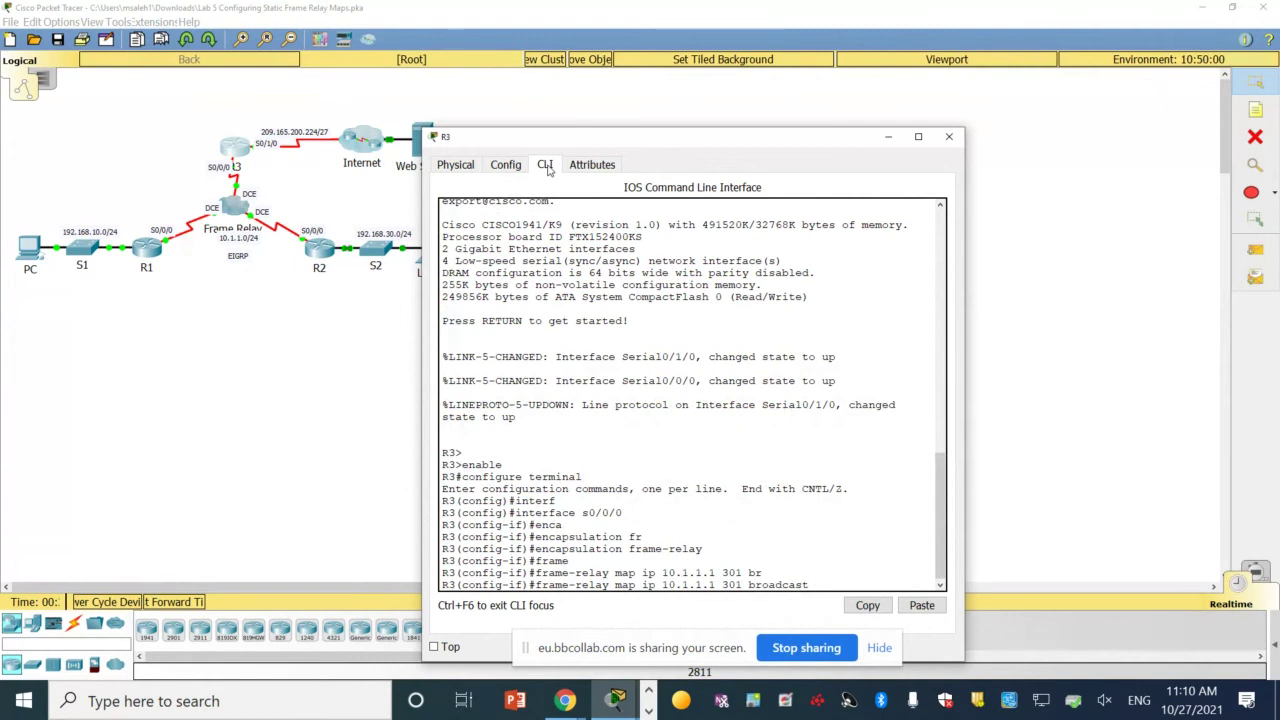
key(Return)
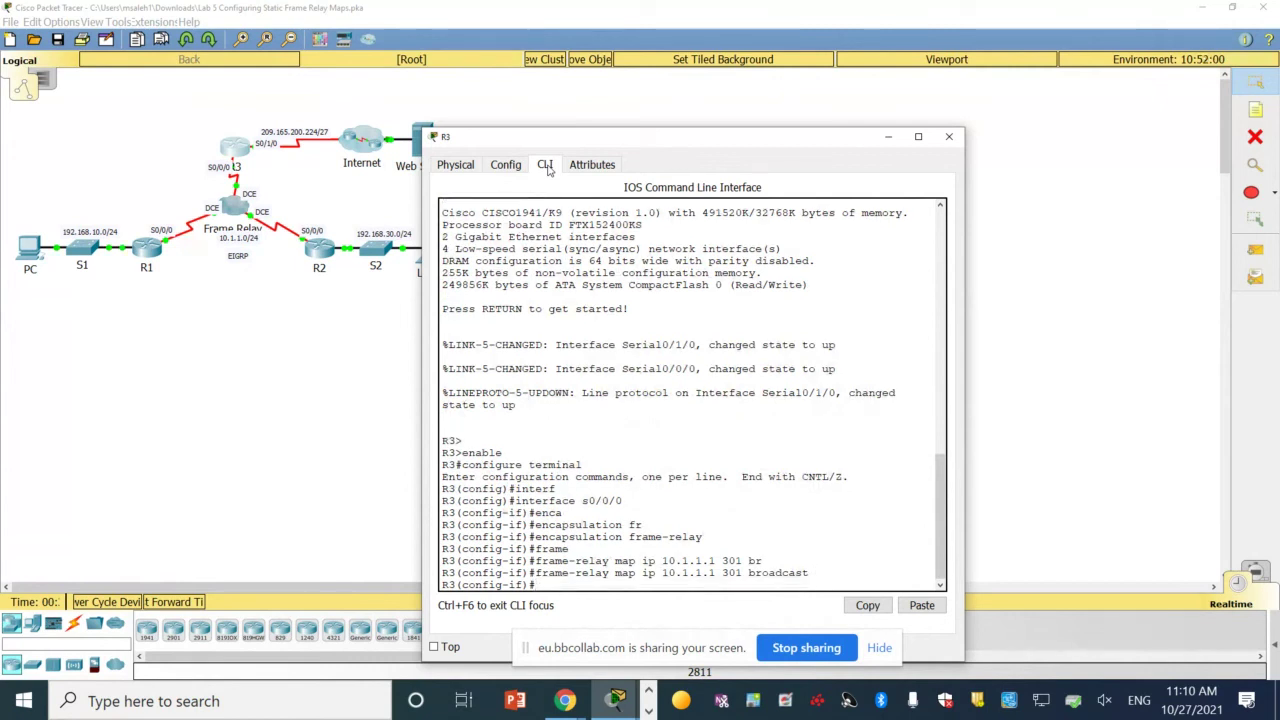
Recall R3's last map command, change it to frame-relay map ip 10.1.1.2 302 broadcast and run it
key(Up)
key(BackSpace)
key(BackSpace)
key(BackSpace)
key(BackSpace)
key(BackSpace)
key(BackSpace)
key(BackSpace)
key(BackSpace)
key(BackSpace)
key(BackSpace)
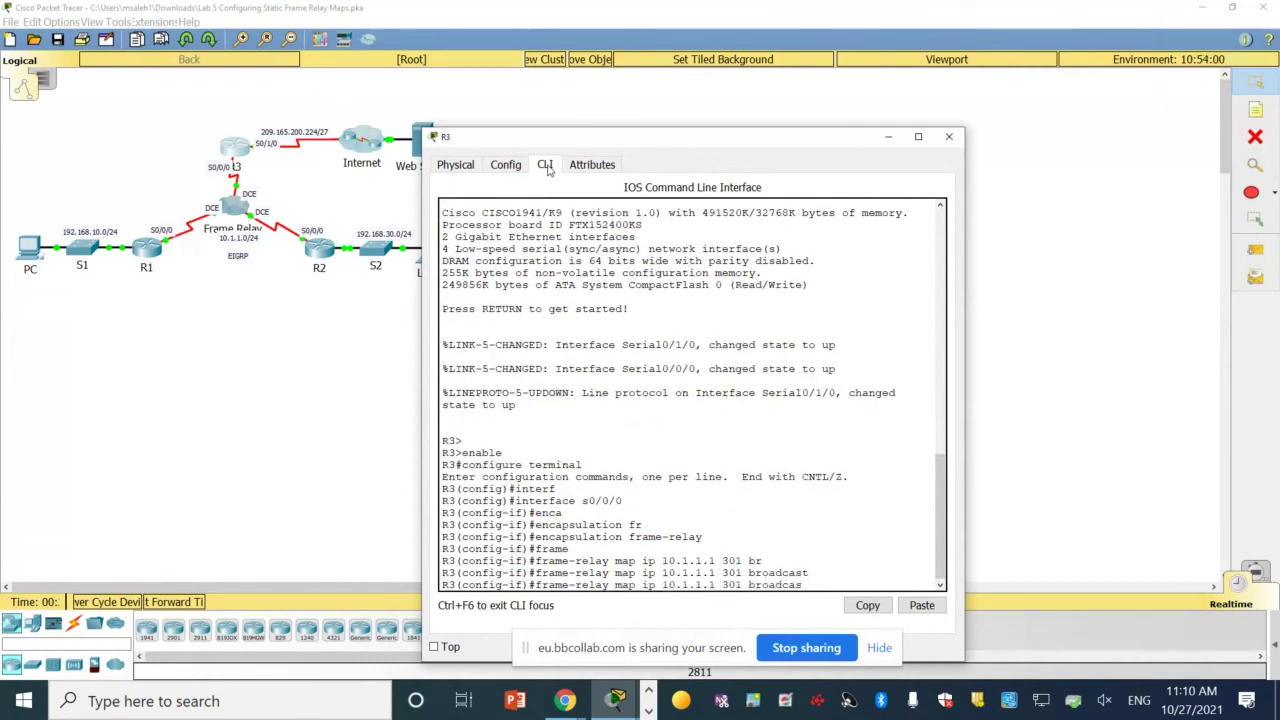
key(BackSpace)
key(BackSpace)
key(BackSpace)
key(BackSpace)
key(BackSpace)
key(BackSpace)
text(2 302 br)
key(Tab)
key(Return)
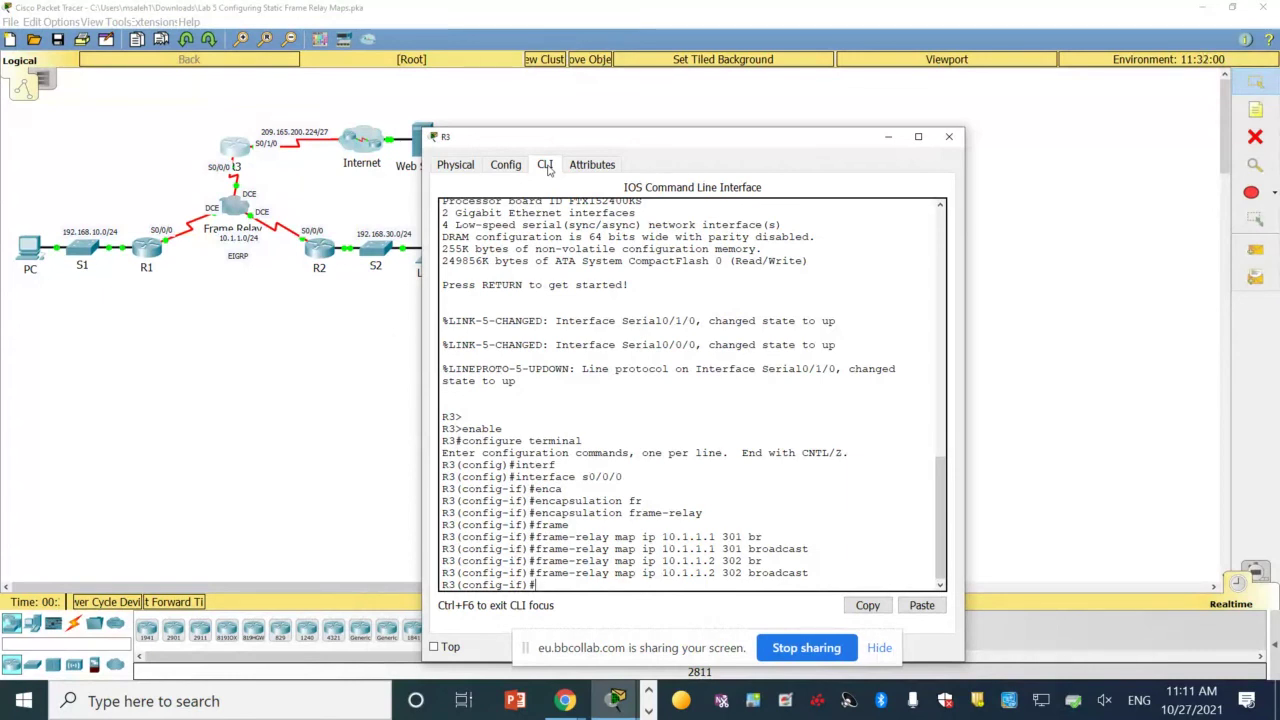
Set the LMI type on R3's serial interface by running frame-relay lmi-type ansi
text(fra)
key(Tab)
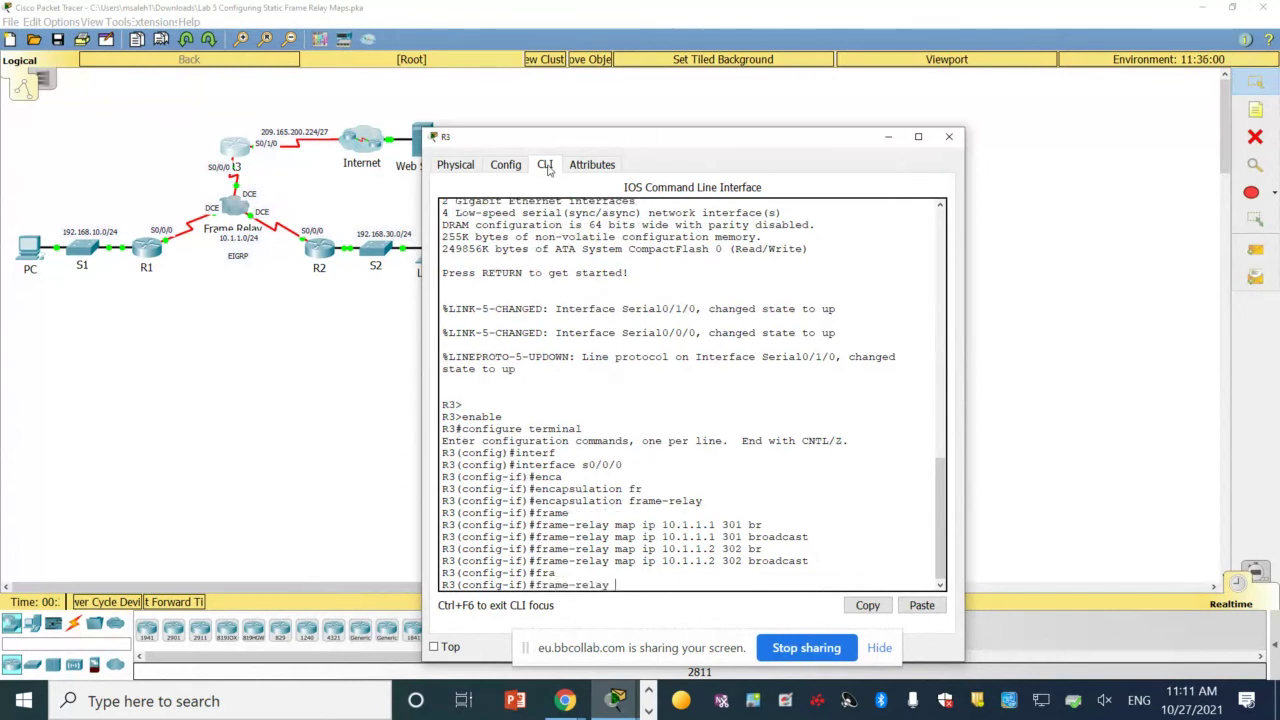
text(lmi)
key(Tab)
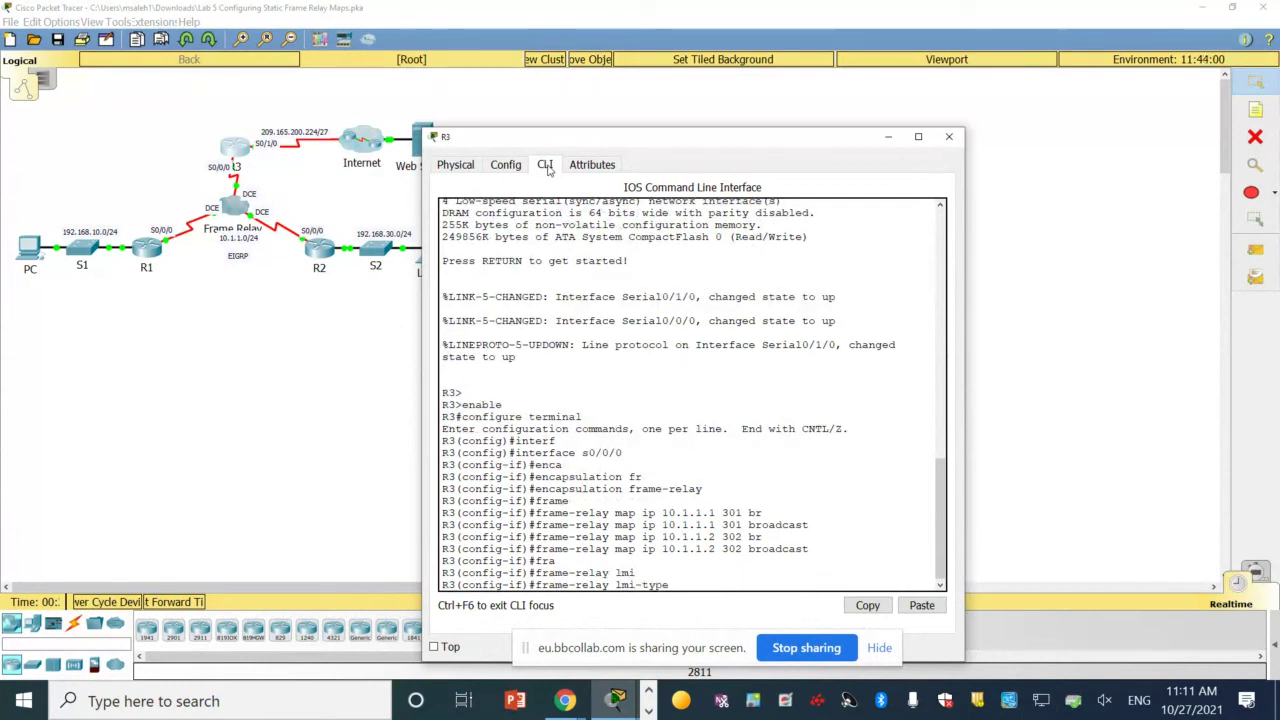
text(ansi)
key(Return)
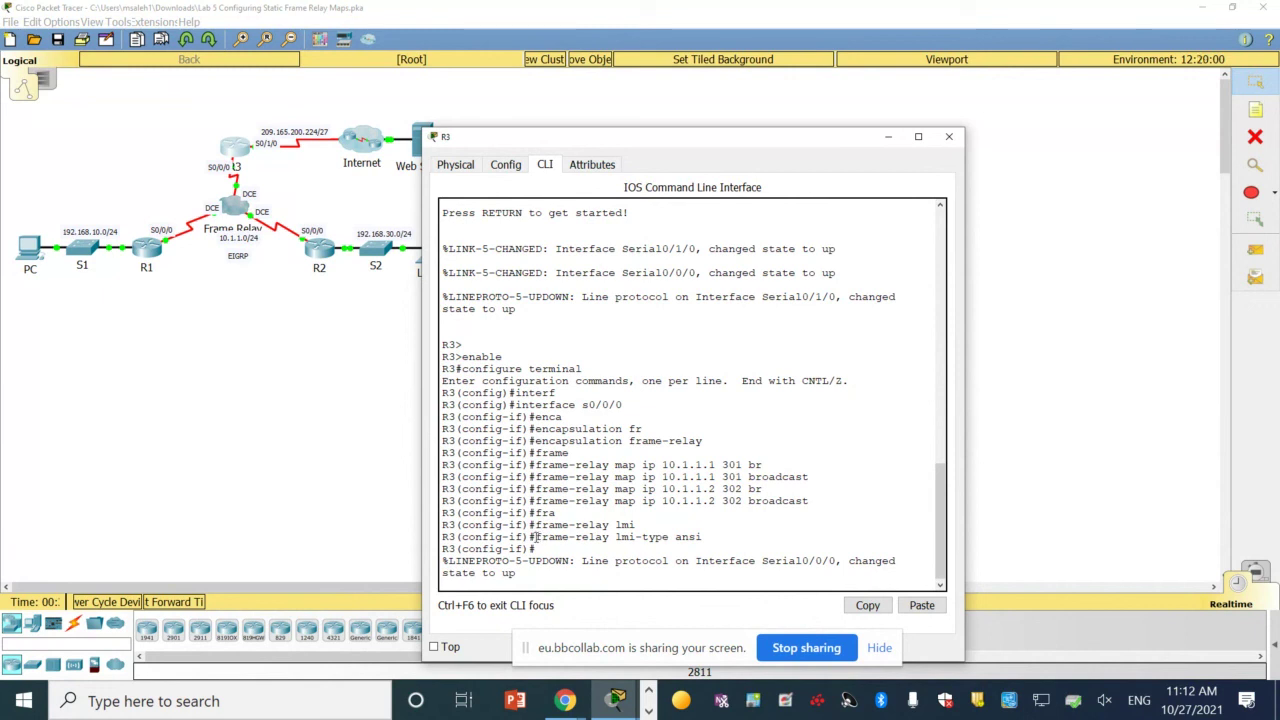
Copy the frame-relay lmi-type ansi command from R3's console, paste it into R1's console and run it
drag(535, 537, 703, 538)
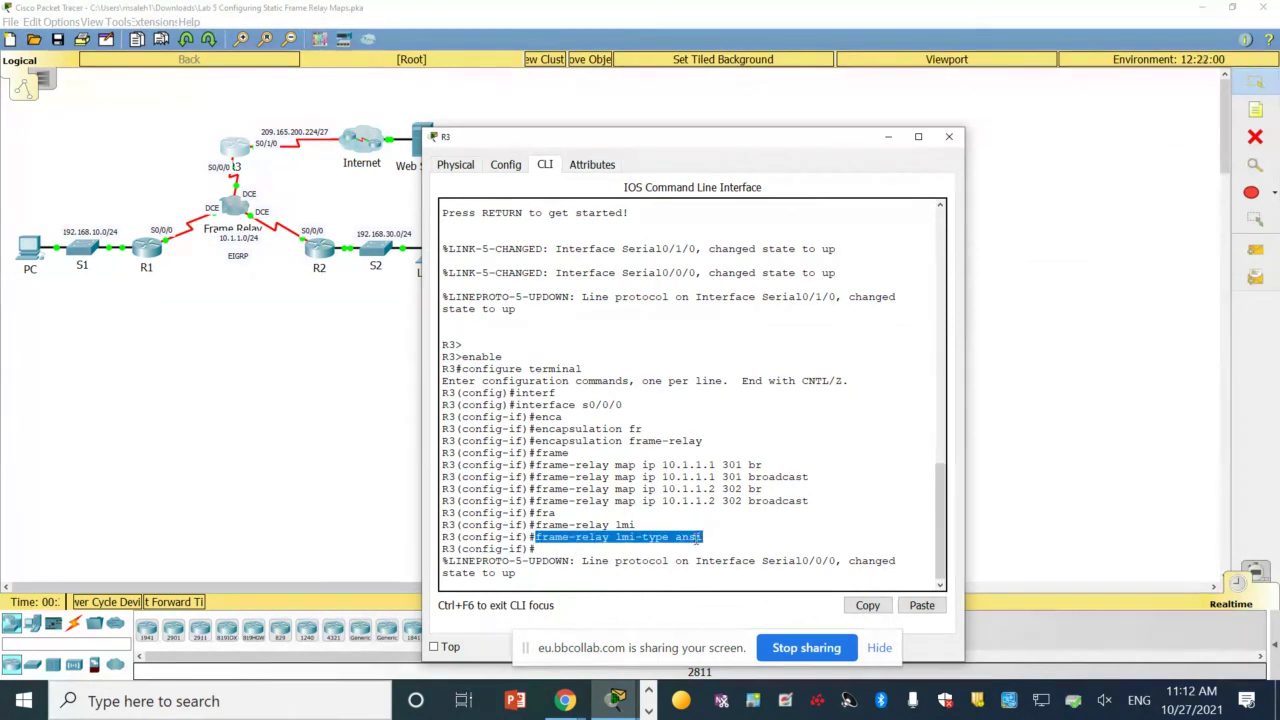
right_click(700, 540)
click(728, 549)
click(634, 706)
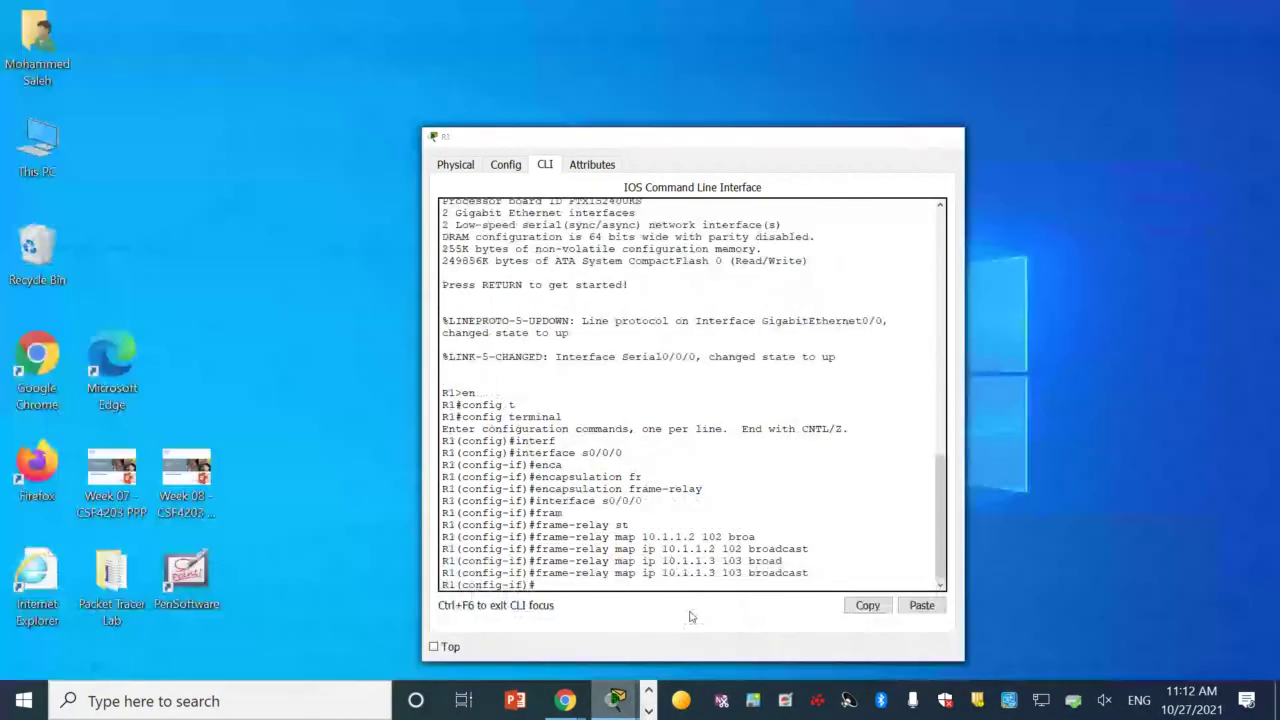
click(689, 614)
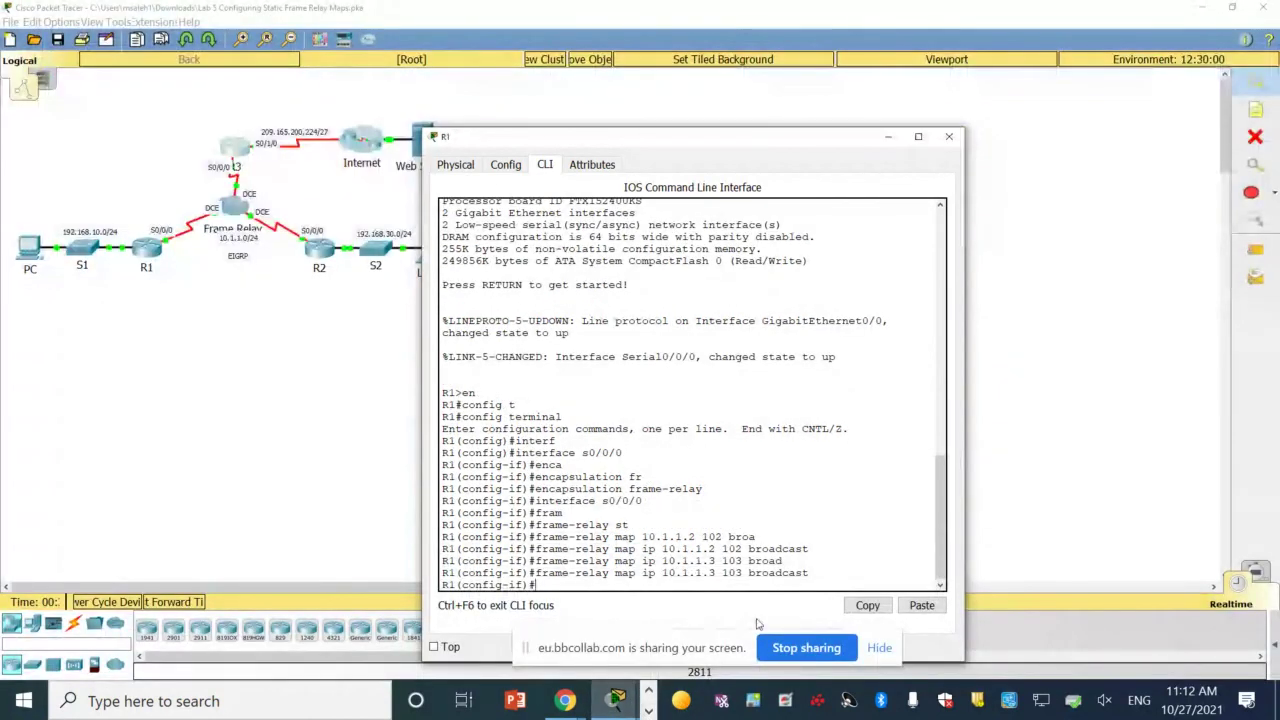
click(909, 612)
key(Return)
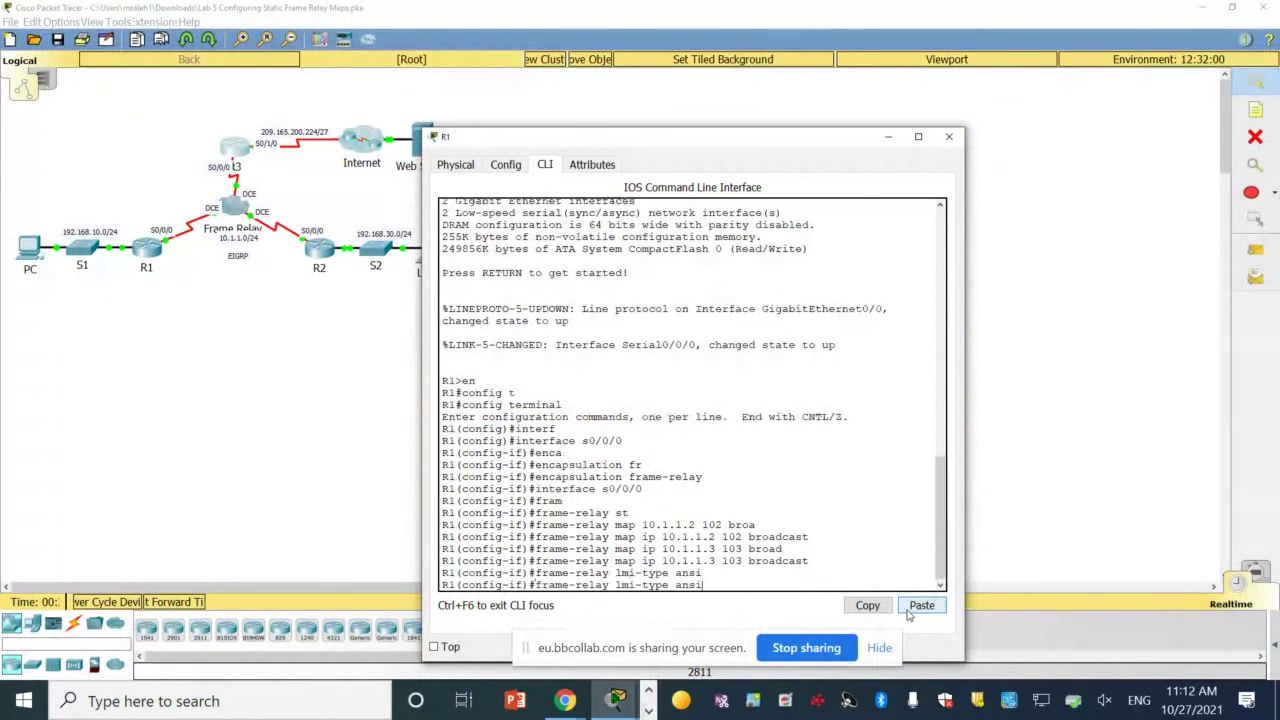
Switch to R2's console, paste the copied frame-relay lmi-type ansi command and run it
click(617, 700)
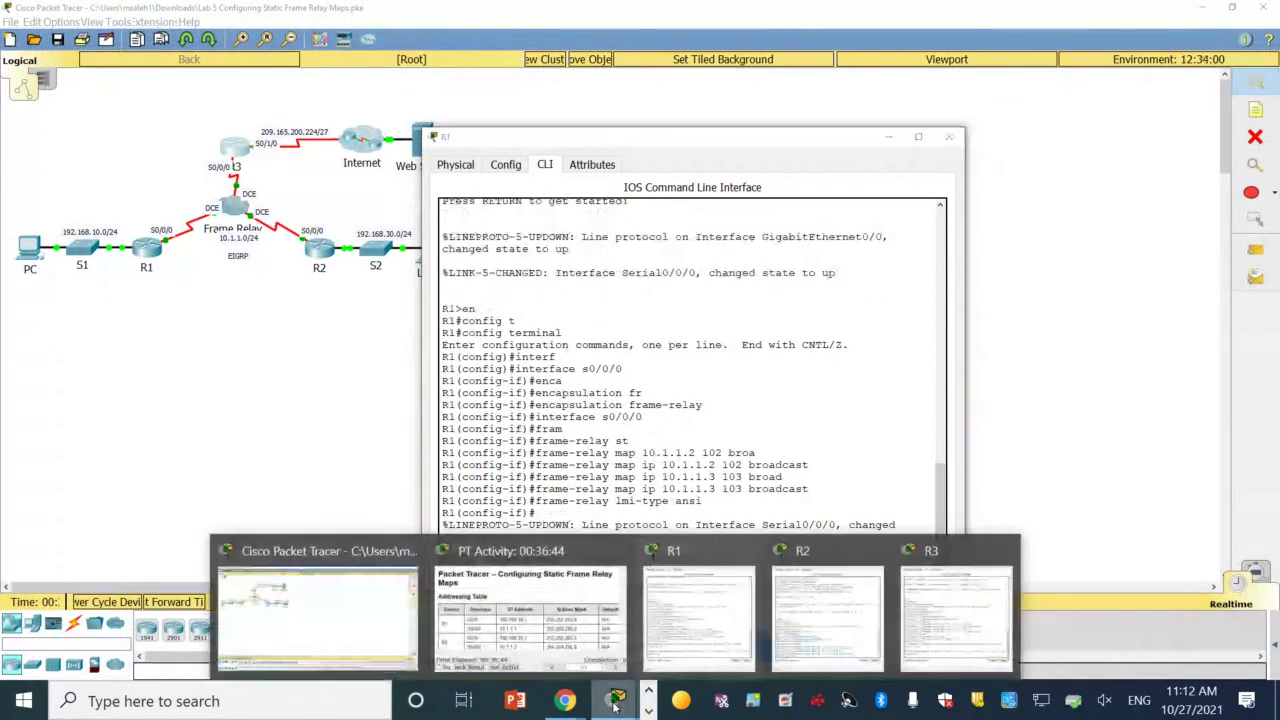
click(790, 665)
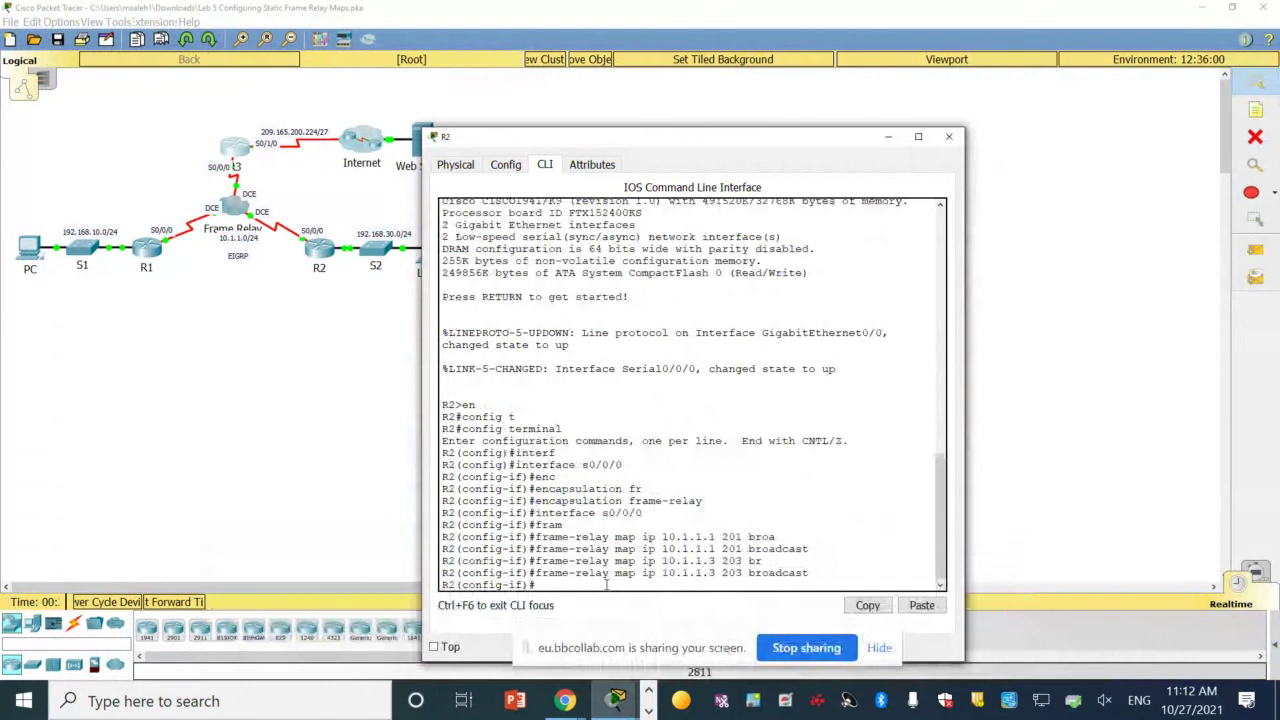
click(921, 605)
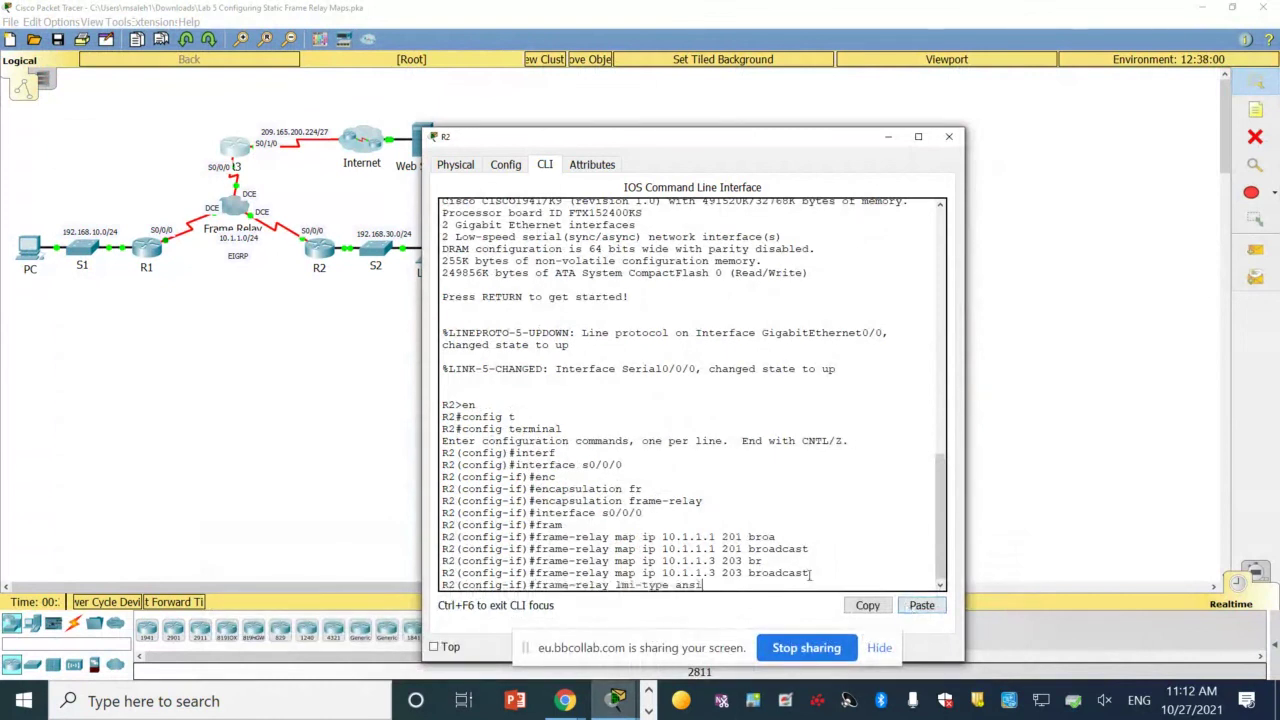
key(Return)
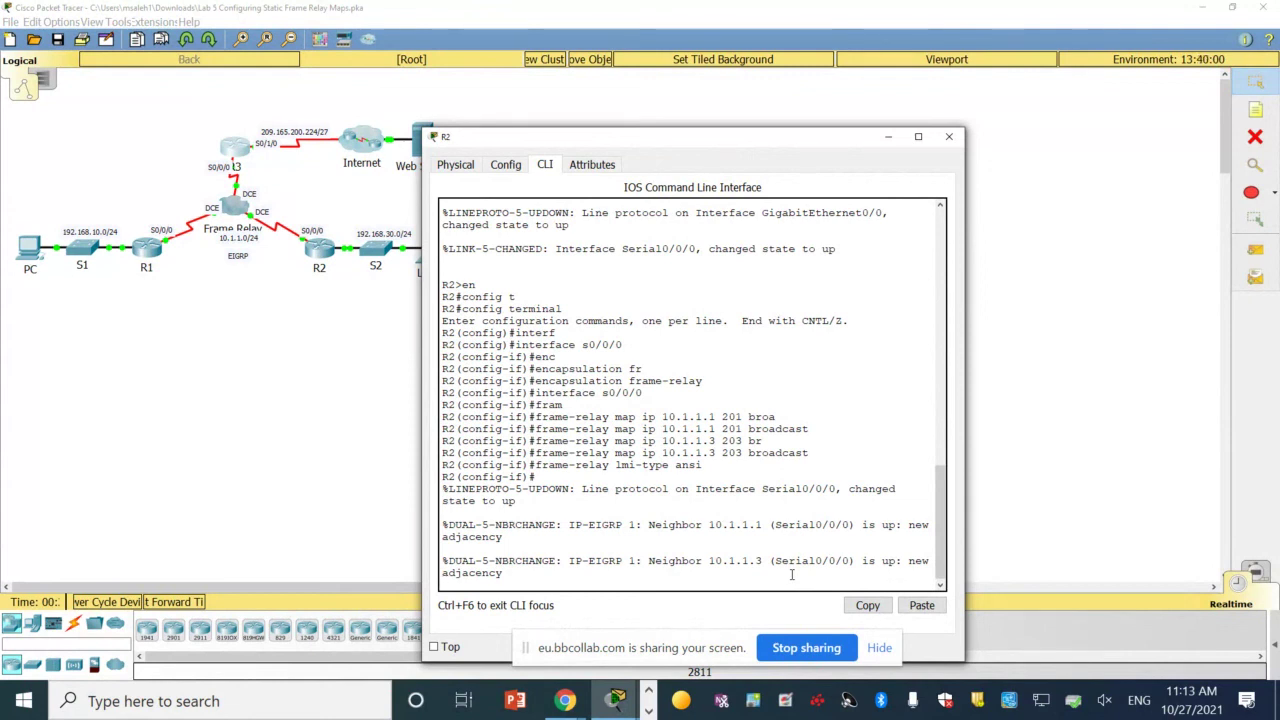
key(Return)
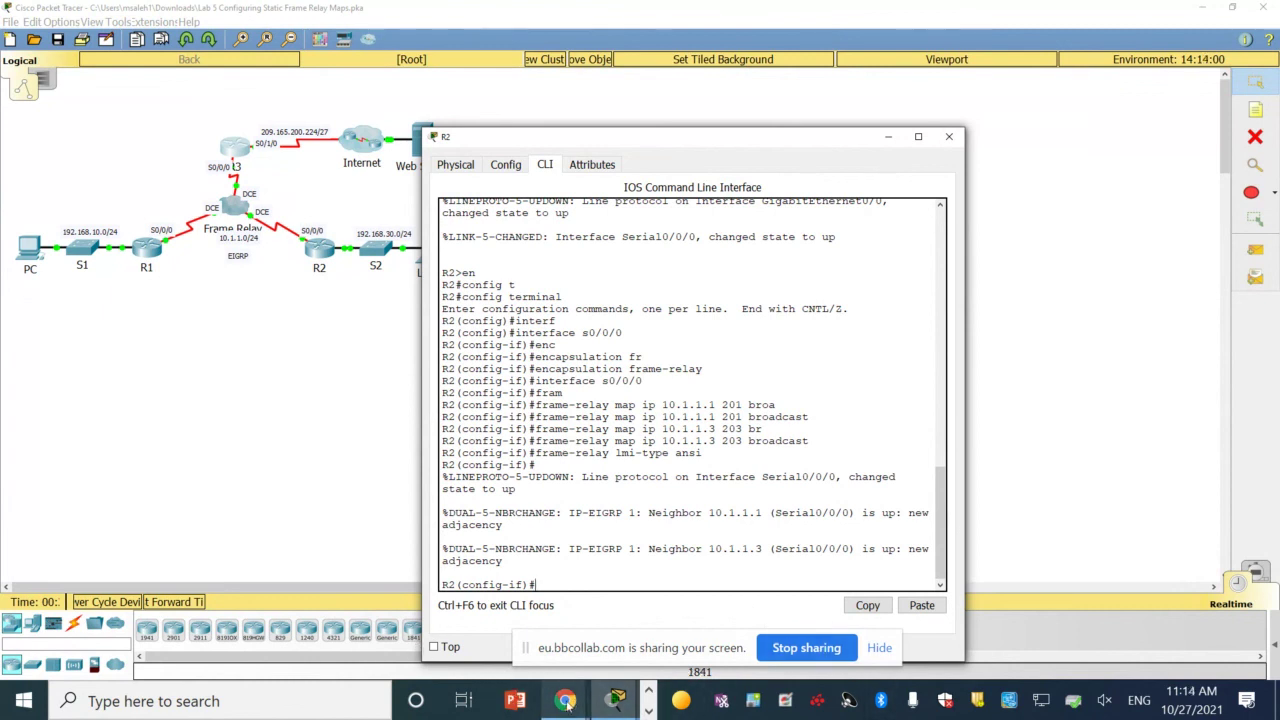
click(566, 700)
click(465, 600)
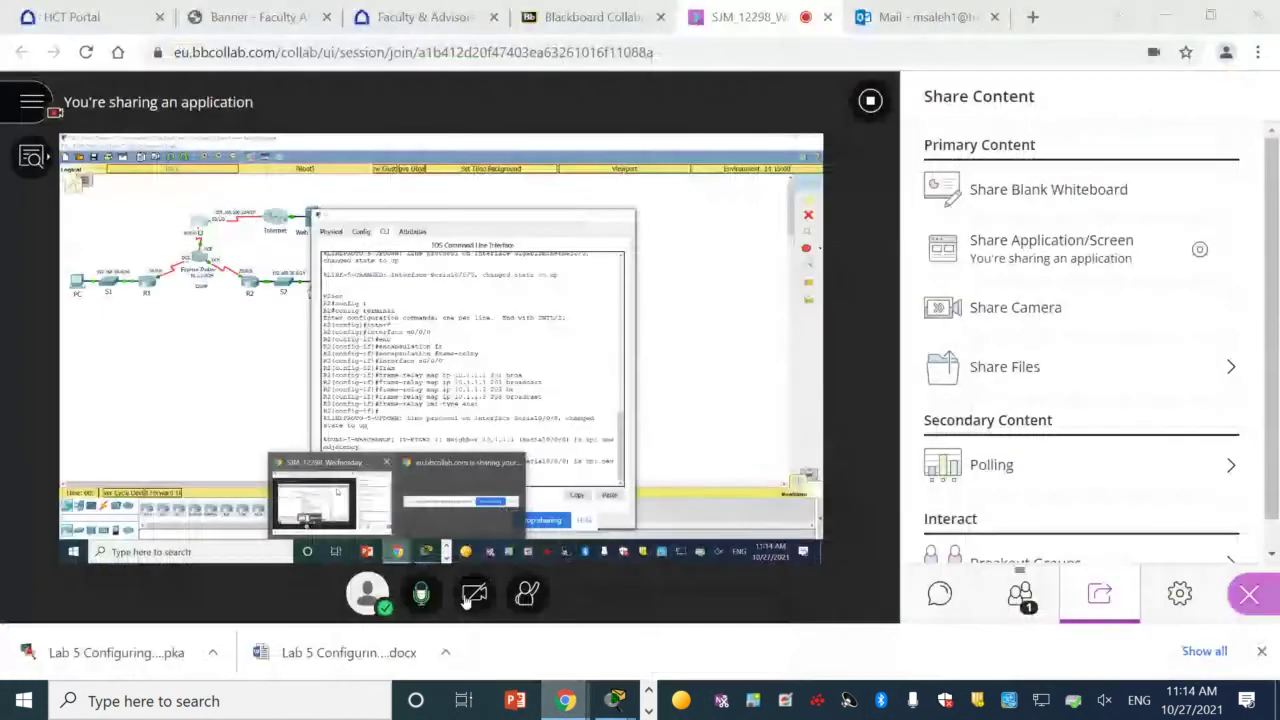
click(30, 104)
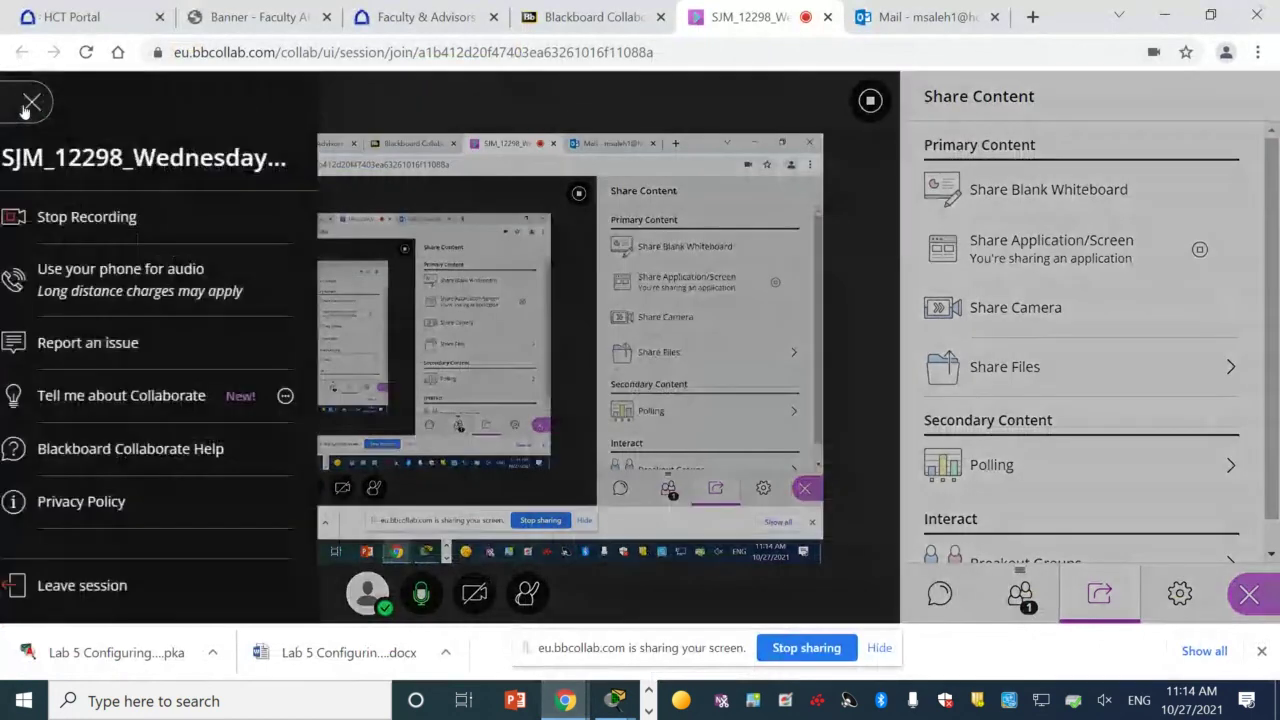